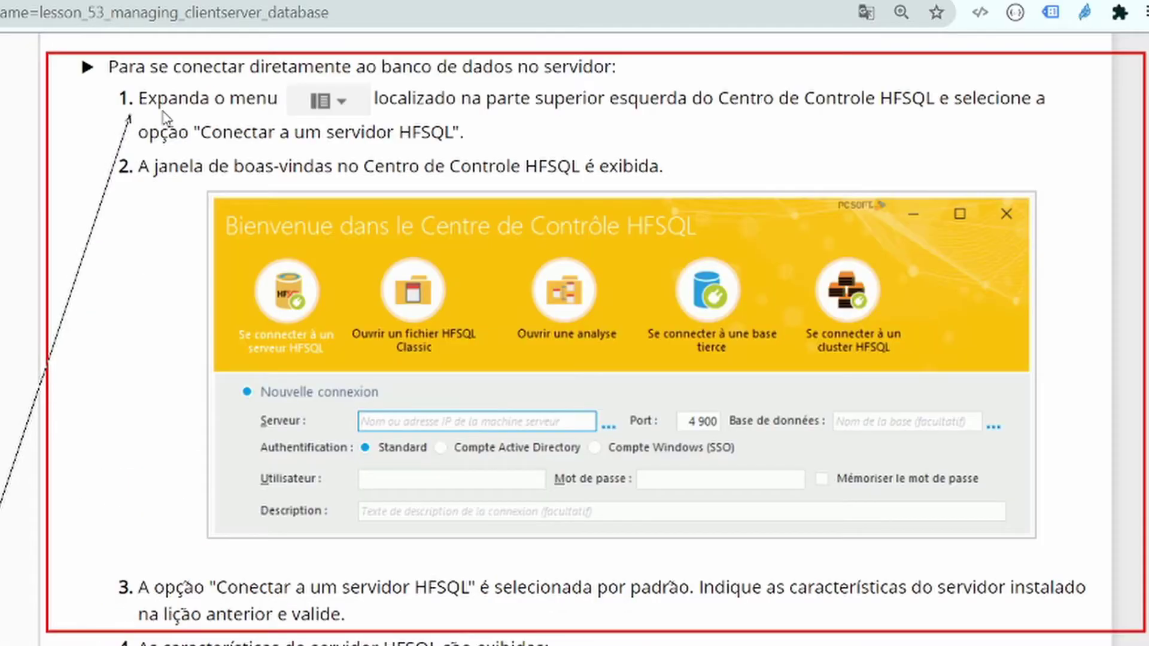
# Annotate the PC SOFT user-account lesson with a line and arrows at WD Full Application and connection options.
pyautogui.moveTo(144, 107)
pyautogui.mouseDown()
pyautogui.moveTo(423, 99)
pyautogui.moveTo(520, 78)
pyautogui.moveTo(583, 81)
pyautogui.moveTo(245, 98)
pyautogui.moveTo(303, 128)
pyautogui.moveTo(315, 114)
pyautogui.moveTo(379, 128)
pyautogui.moveTo(832, 117)
pyautogui.moveTo(660, 143)
pyautogui.moveTo(257, 128)
pyautogui.moveTo(329, 149)
pyautogui.moveTo(353, 206)
pyautogui.moveTo(519, 193)
pyautogui.moveTo(207, 627)
pyautogui.moveTo(251, 601)
pyautogui.moveTo(688, 607)
pyautogui.moveTo(117, 618)
pyautogui.mouseUp()
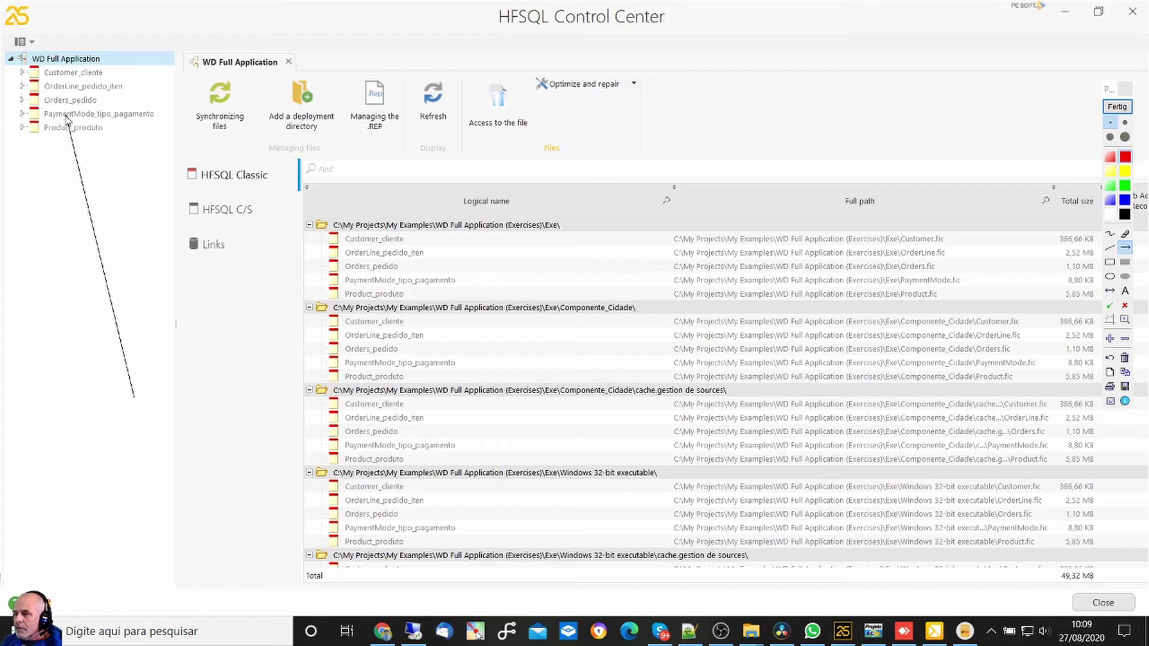
pyautogui.moveTo(67, 118); pyautogui.dragTo(22, 55)
pyautogui.moveTo(75, 28); pyautogui.dragTo(36, 44)
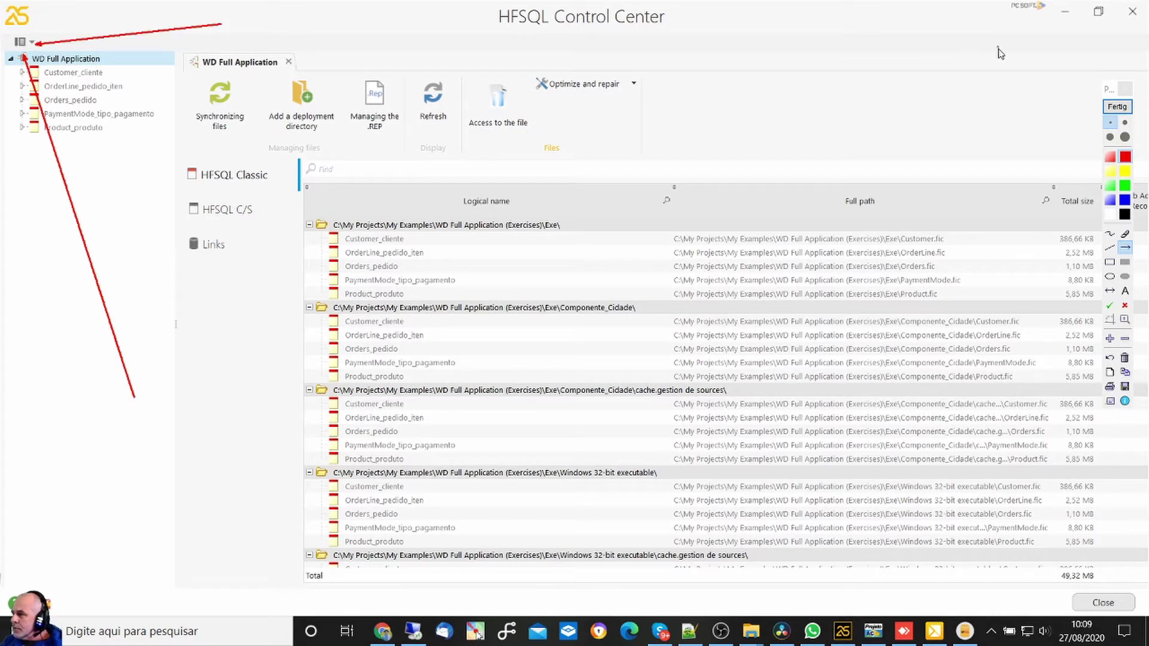
# Connect to the HFSQL server at localhost:4900 using the recent wdFullAplication connection.
pyautogui.click(1106, 106)
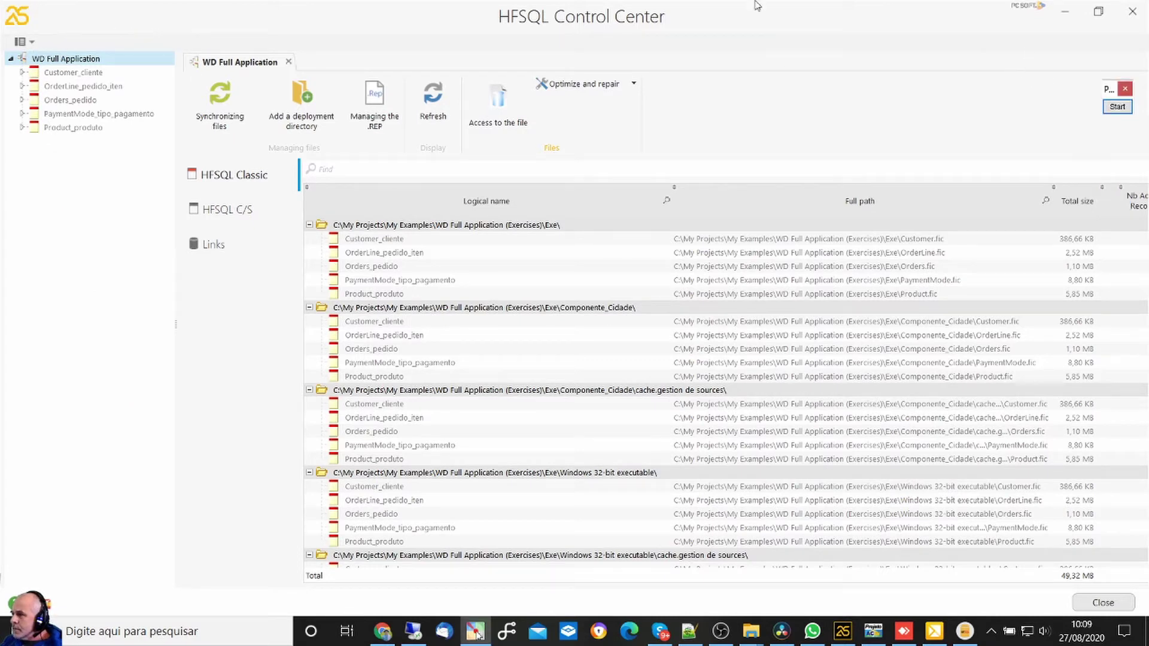
pyautogui.click(27, 42)
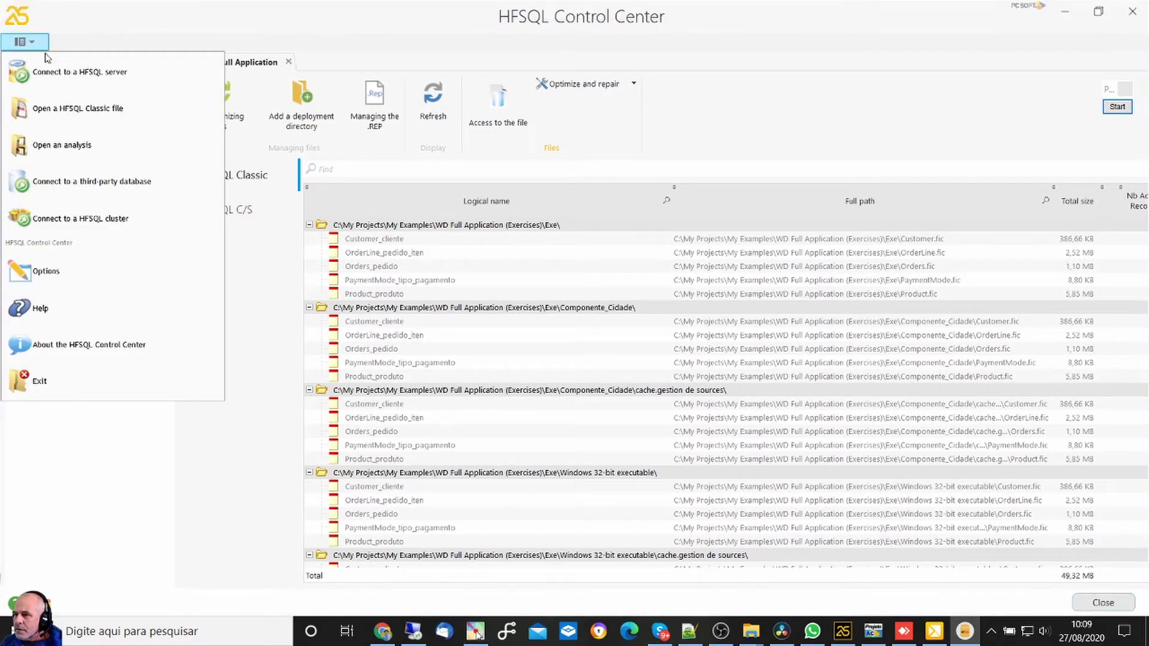
pyautogui.click(127, 73)
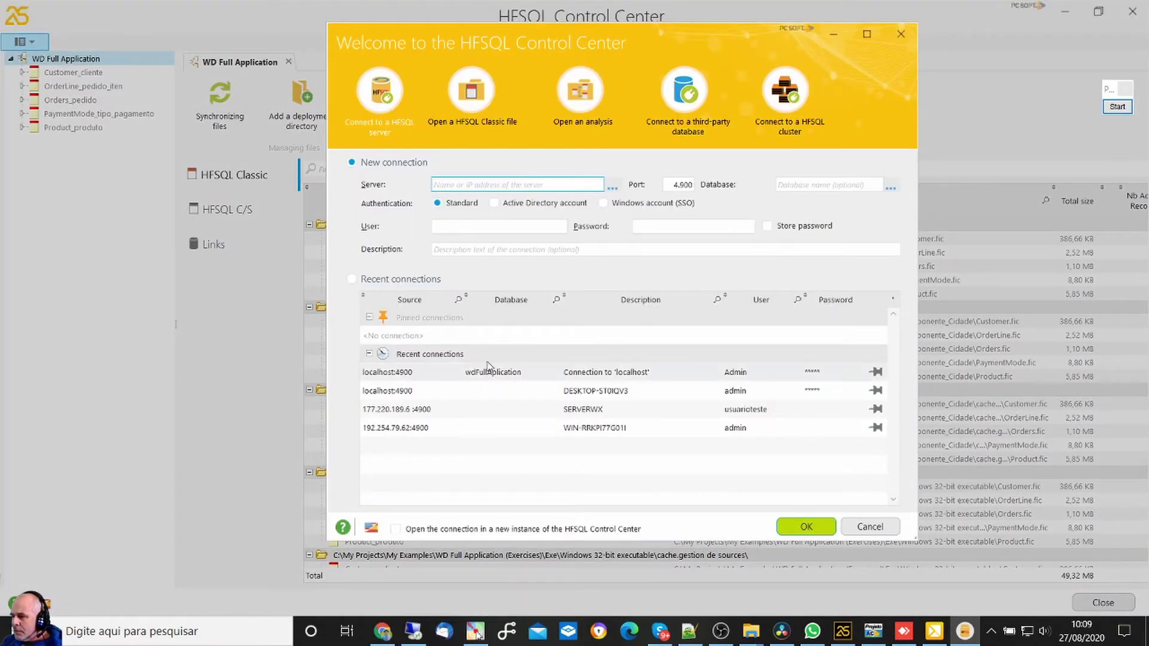
pyautogui.click(494, 372)
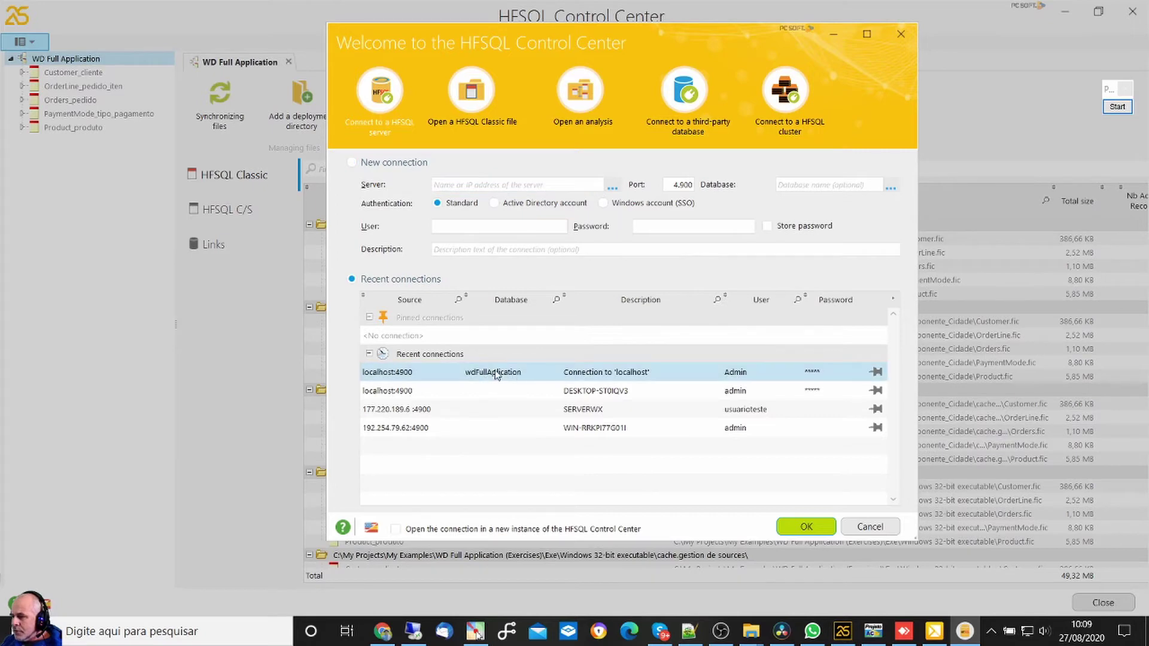
pyautogui.click(804, 527)
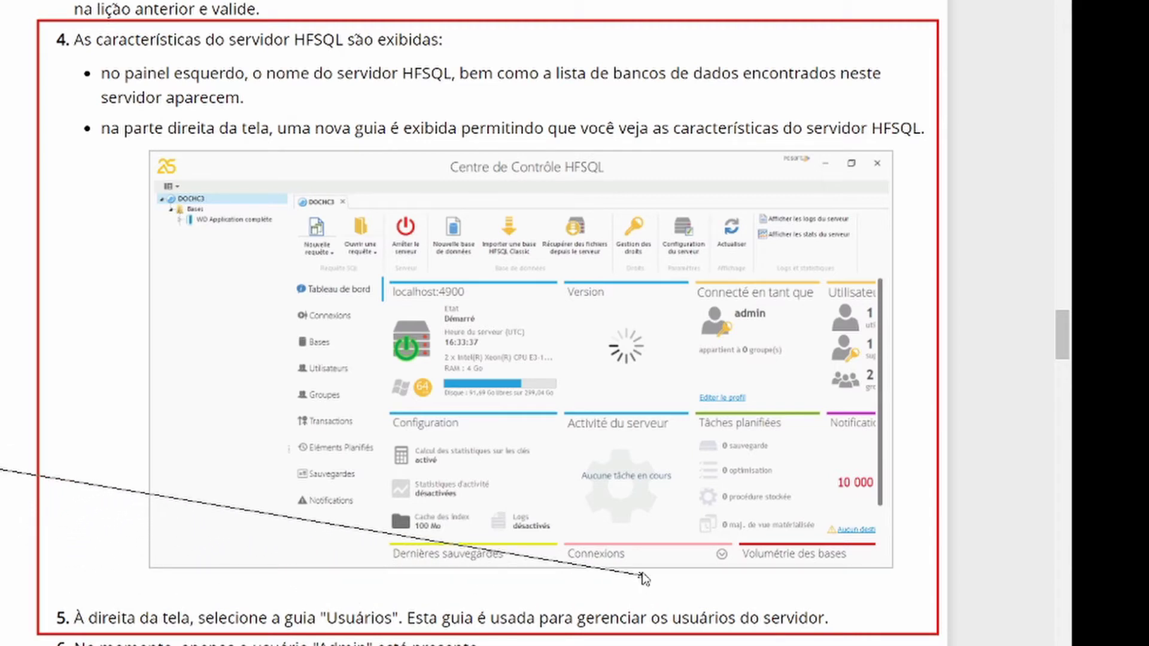
# Mark the database list and server with arrows, then open the DESKTOP-ST0IQV3 server overview.
pyautogui.click(296, 351)
pyautogui.click(288, 333)
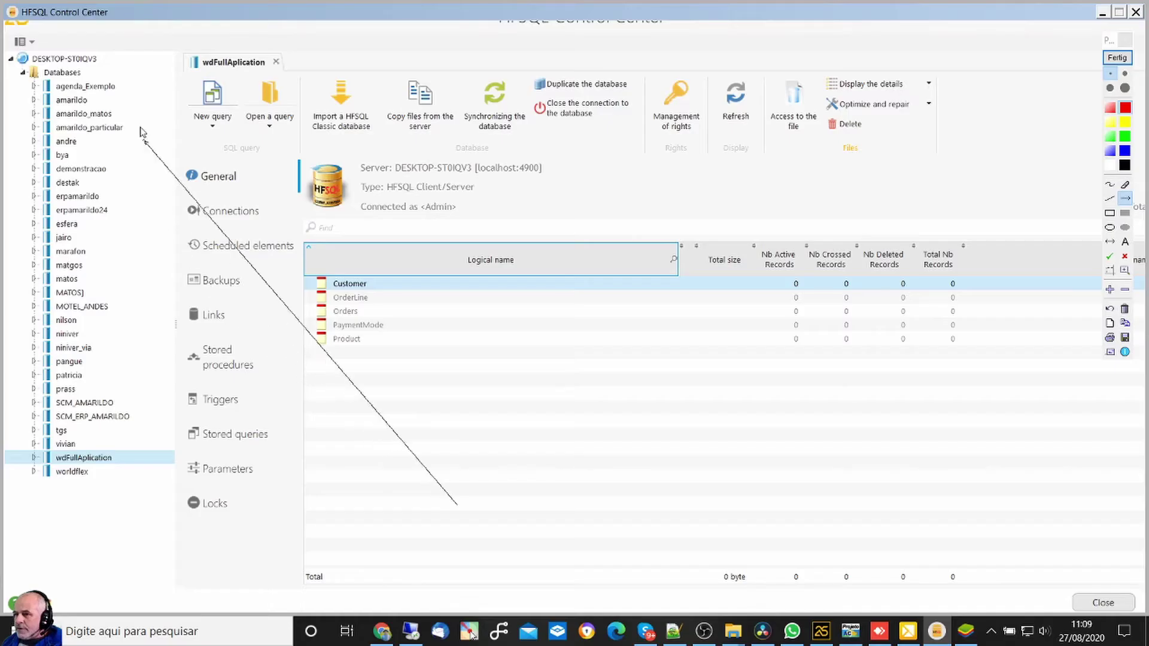
pyautogui.click(104, 64)
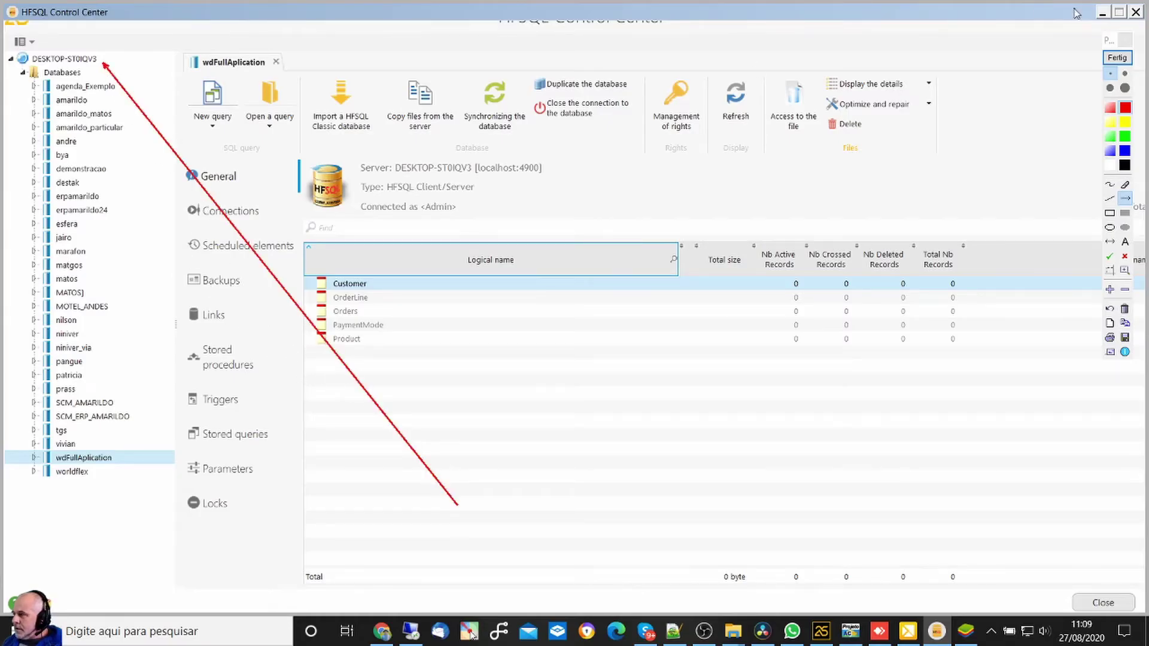
pyautogui.click(1117, 58)
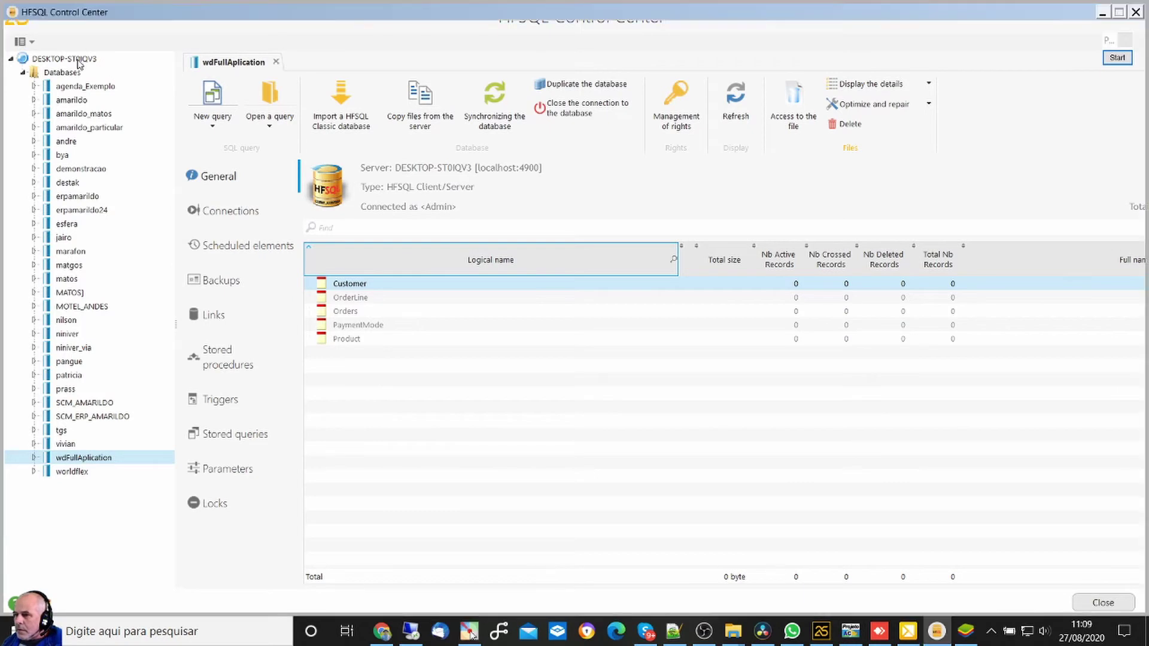
pyautogui.click(79, 60)
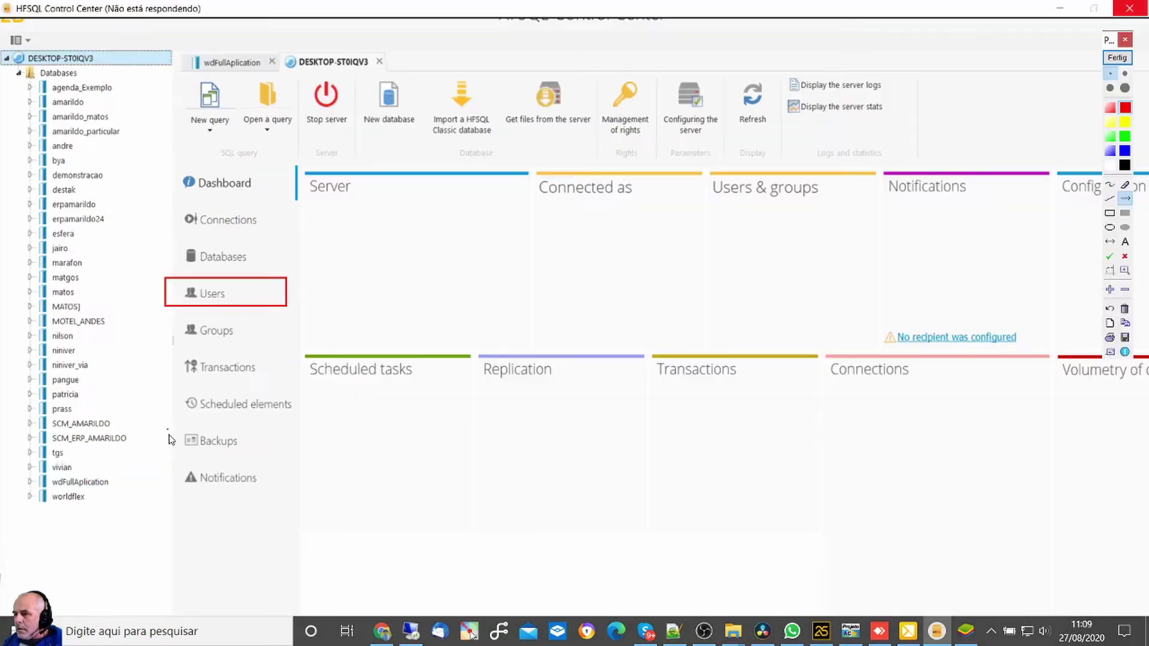
# Point arrows at the Users section and display the server's user list showing only Admin.
pyautogui.moveTo(160, 503); pyautogui.dragTo(191, 299)
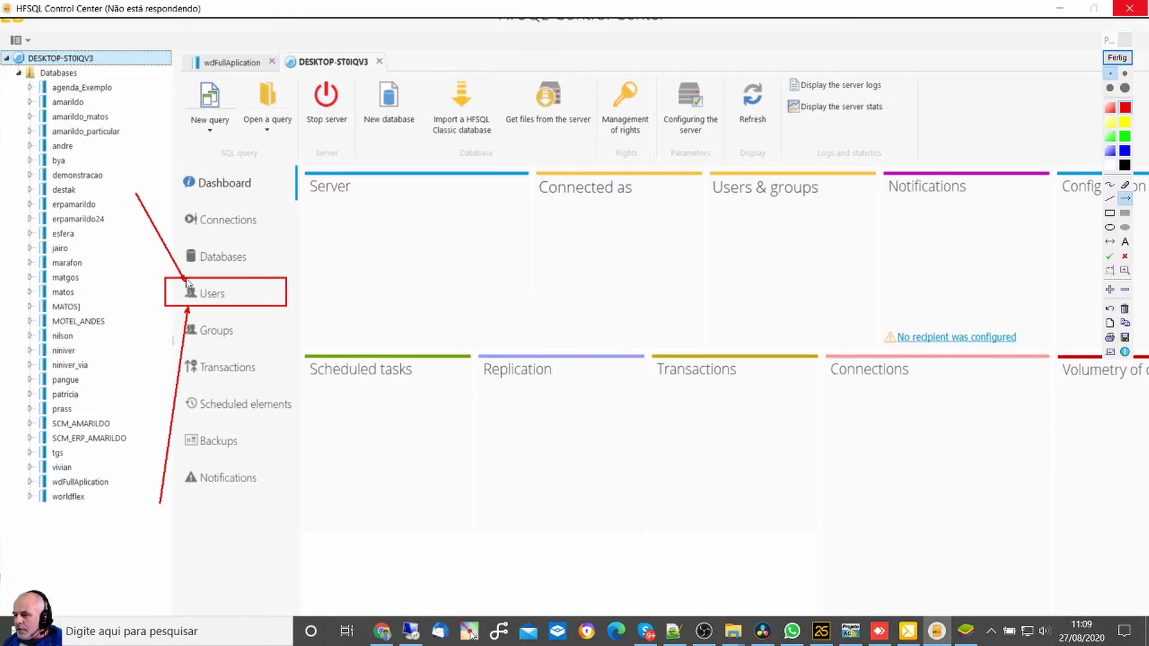
pyautogui.moveTo(292, 424); pyautogui.dragTo(247, 305)
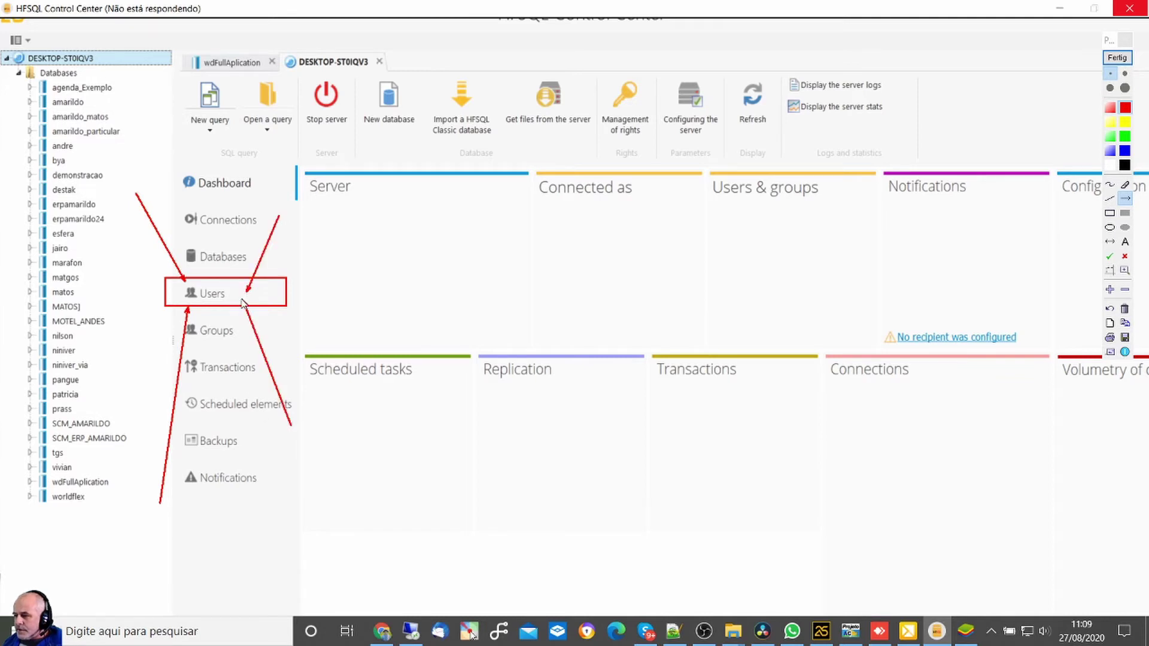
pyautogui.click(1117, 58)
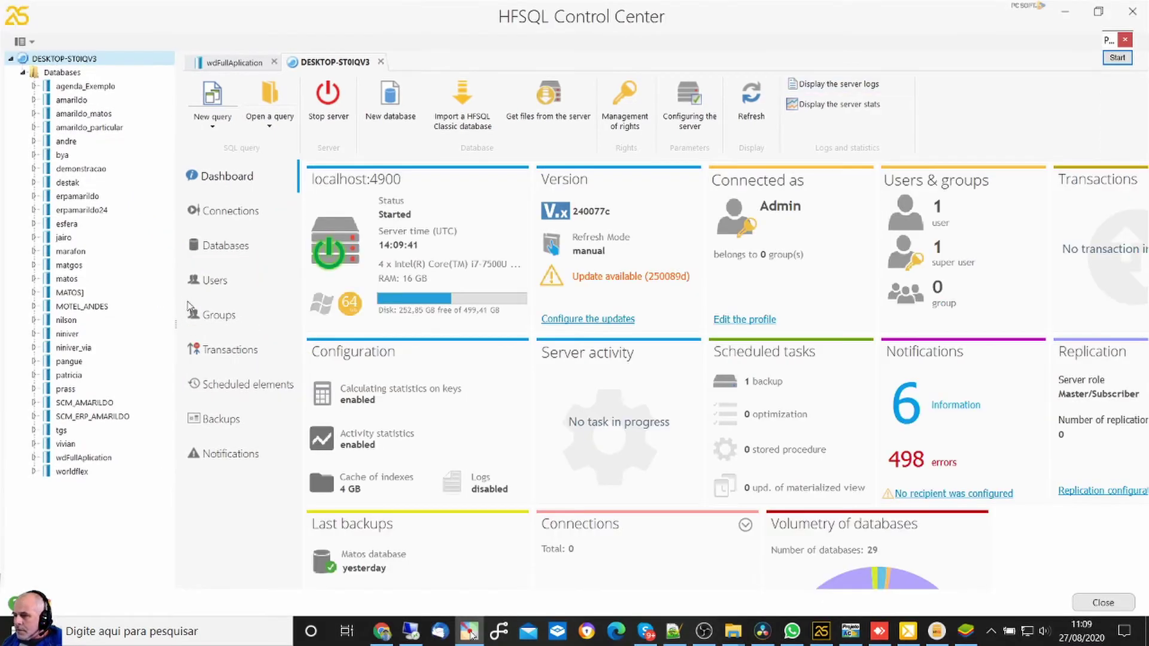
pyautogui.click(216, 281)
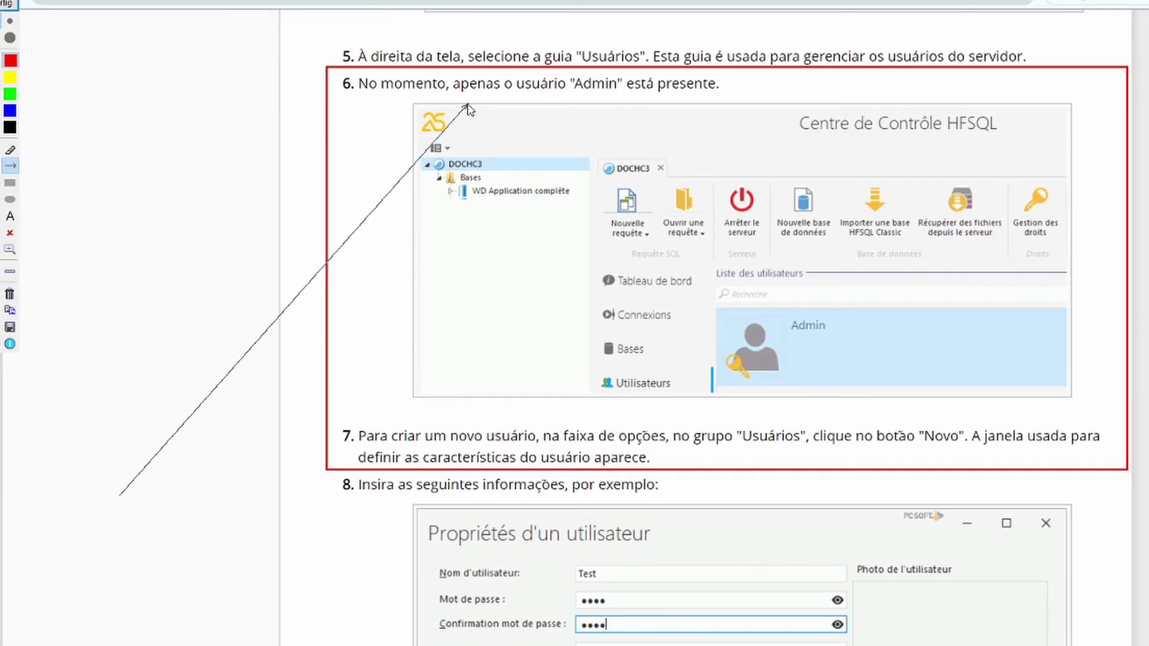
# Annotate the lesson page with arrows toward creating a new user, then clear the annotations.
pyautogui.moveTo(469, 108)
pyautogui.mouseDown()
pyautogui.moveTo(588, 105)
pyautogui.moveTo(623, 120)
pyautogui.moveTo(703, 239)
pyautogui.moveTo(801, 320)
pyautogui.moveTo(418, 432)
pyautogui.moveTo(540, 435)
pyautogui.moveTo(657, 461)
pyautogui.moveTo(963, 446)
pyautogui.moveTo(353, 486)
pyautogui.moveTo(462, 475)
pyautogui.moveTo(505, 304)
pyautogui.moveTo(606, 215)
pyautogui.moveTo(603, 189)
pyautogui.mouseUp()
pyautogui.moveTo(423, 400)
pyautogui.mouseDown()
pyautogui.moveTo(393, 252)
pyautogui.moveTo(869, 220)
pyautogui.moveTo(935, 116)
pyautogui.moveTo(932, 124)
pyautogui.mouseUp()
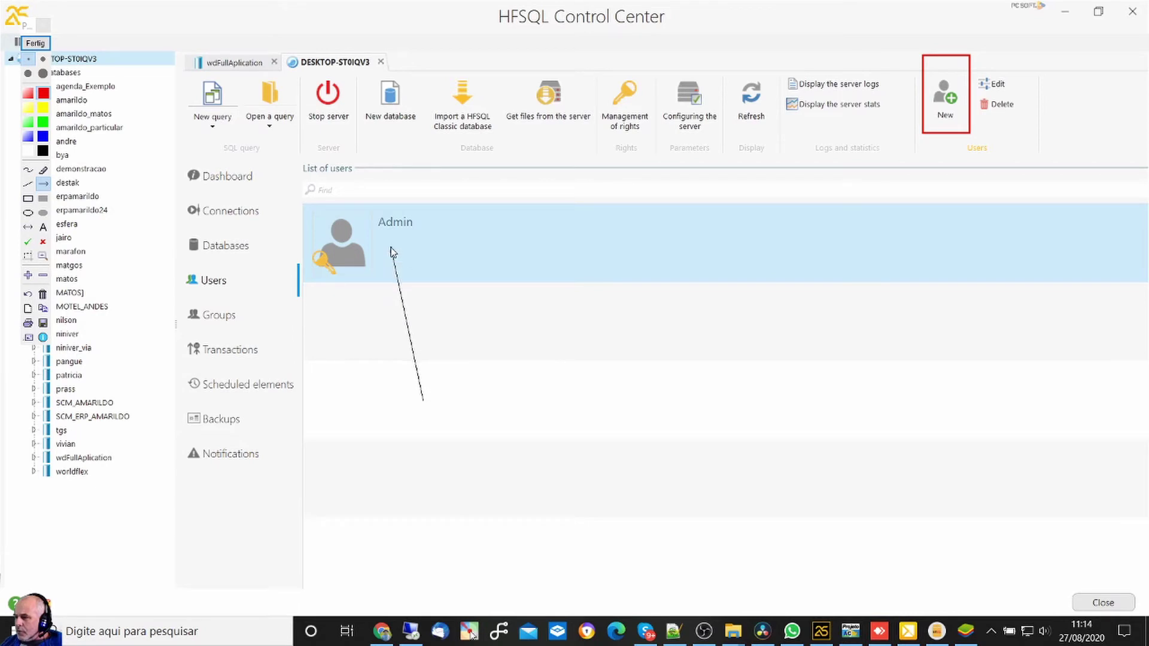
pyautogui.moveTo(931, 84); pyautogui.dragTo(932, 83)
pyautogui.moveTo(951, 279); pyautogui.dragTo(947, 144)
pyautogui.moveTo(981, 41); pyautogui.dragTo(966, 67)
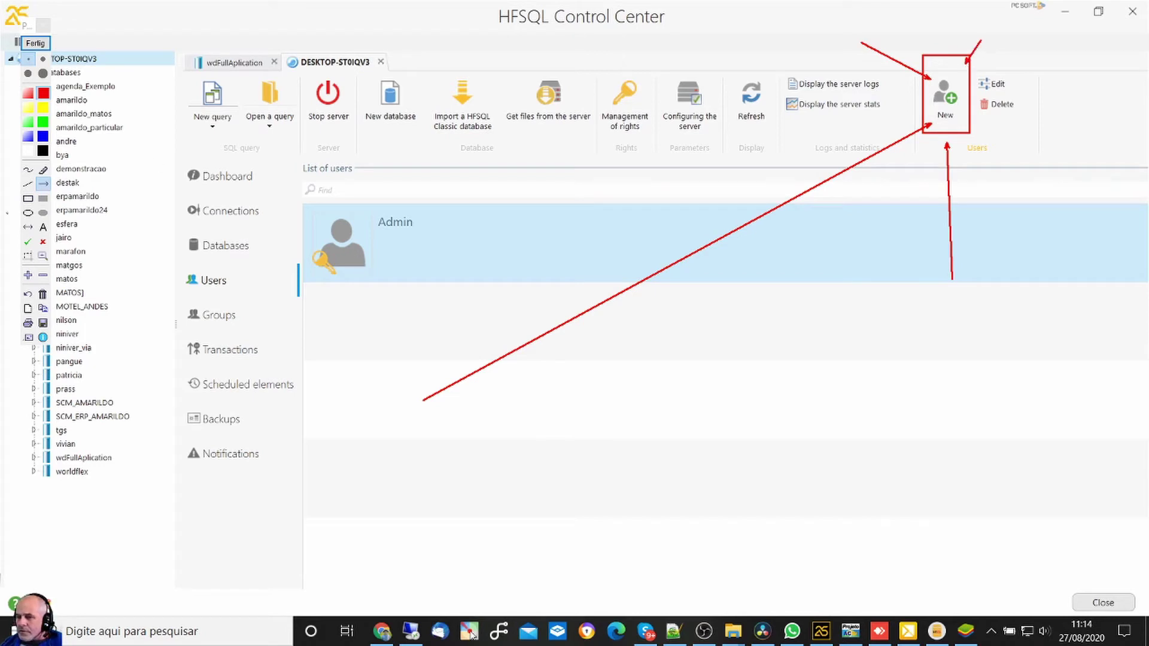
pyautogui.press('Escape')
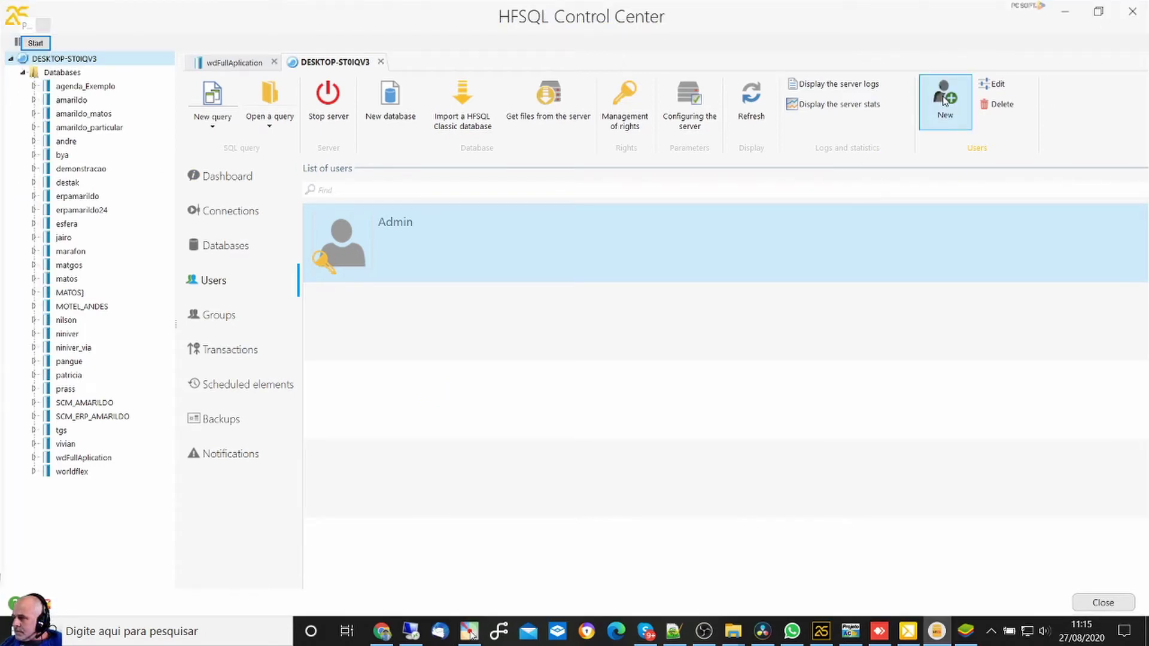
# Start a new user named teste, entering its password and the description 'teste de'.
pyautogui.click(942, 105)
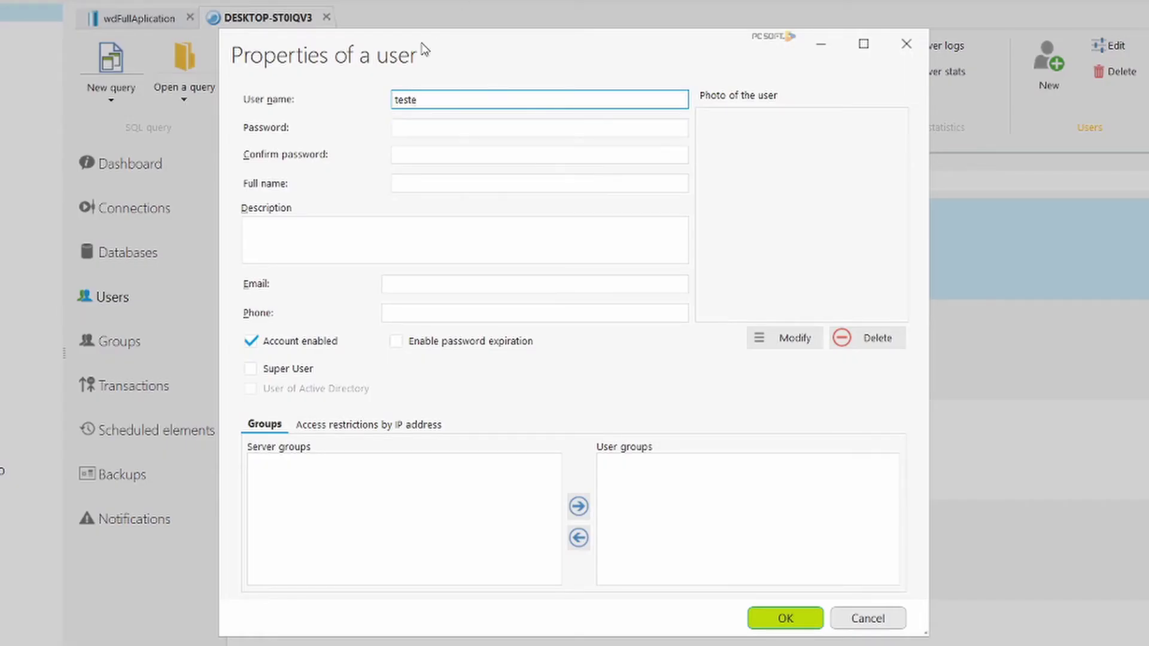
pyautogui.click(421, 130)
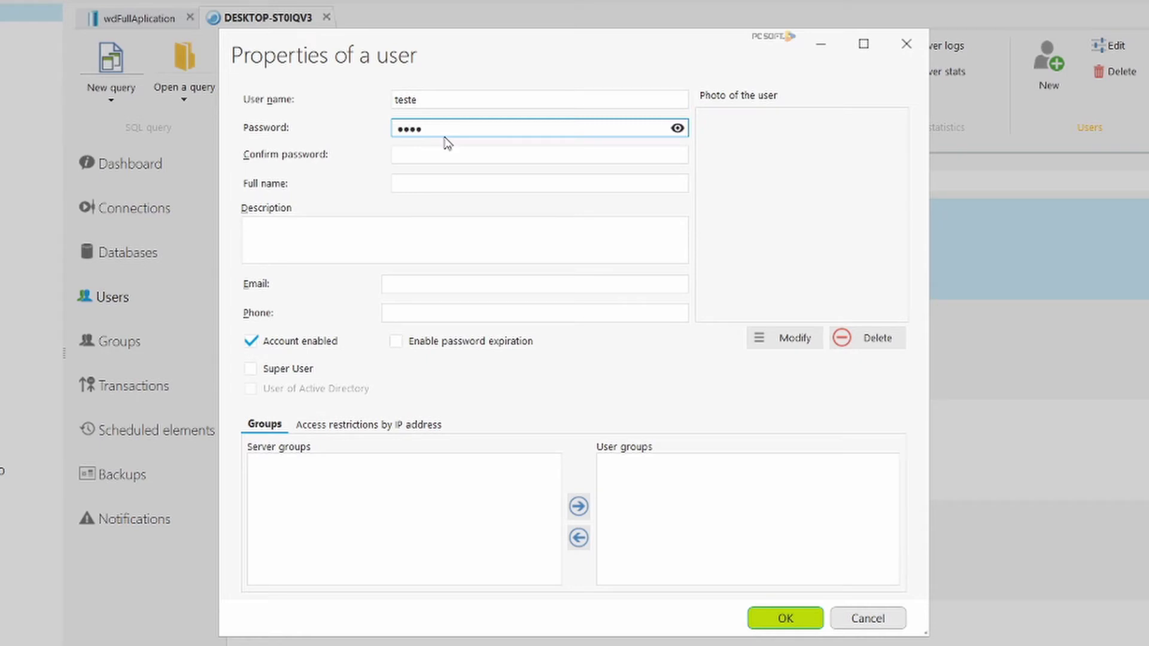
pyautogui.click(423, 157)
pyautogui.write('teste')
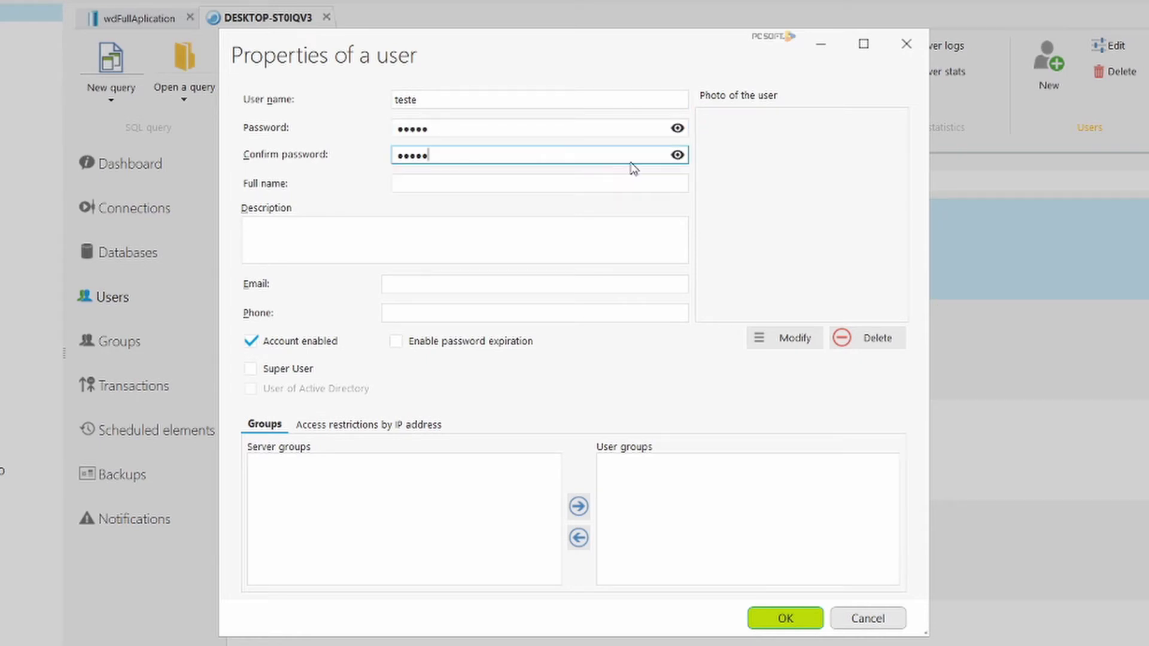
pyautogui.click(436, 187)
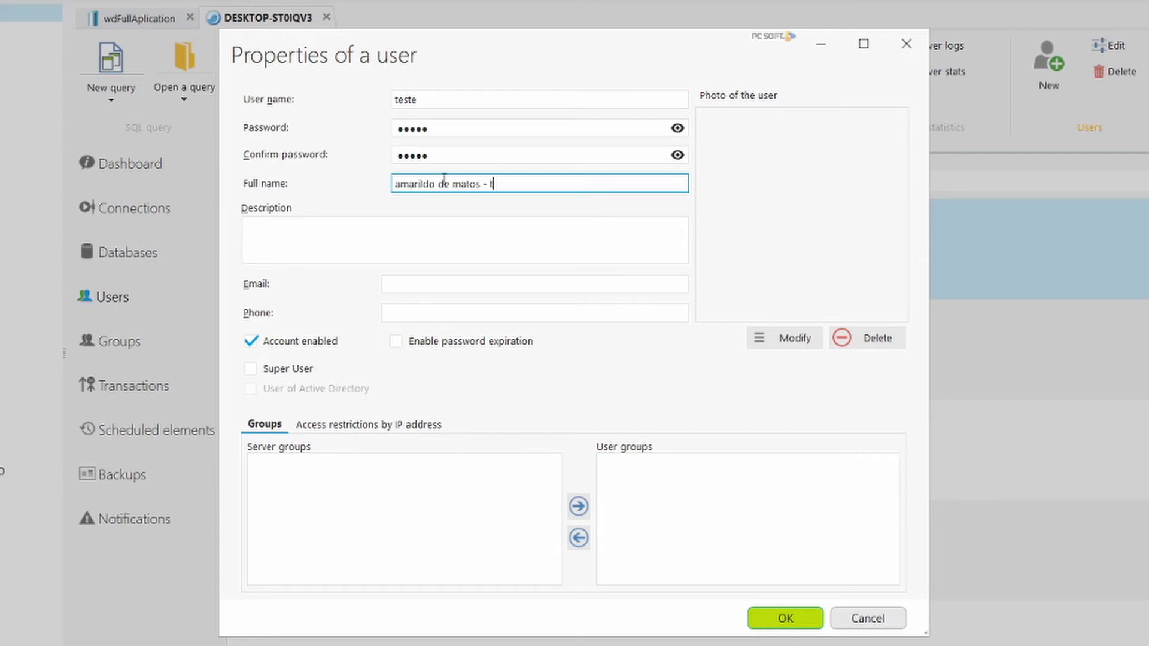
pyautogui.click(362, 229)
pyautogui.write('teste de amarildo')
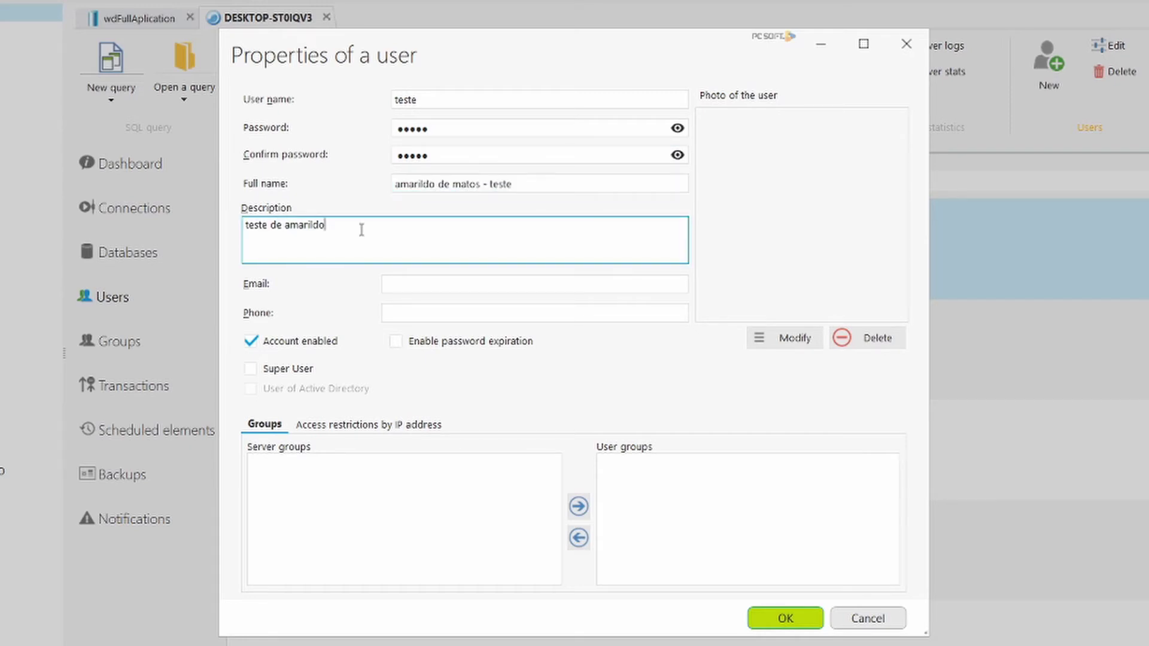
# Toggle password expiration on and back off and adjust the super-user option, with explanatory arrows.
pyautogui.moveTo(154, 450)
pyautogui.mouseDown()
pyautogui.moveTo(263, 367)
pyautogui.moveTo(393, 160)
pyautogui.moveTo(440, 117)
pyautogui.moveTo(604, 101)
pyautogui.moveTo(392, 123)
pyautogui.moveTo(491, 188)
pyautogui.moveTo(537, 448)
pyautogui.moveTo(766, 420)
pyautogui.moveTo(717, 443)
pyautogui.moveTo(546, 471)
pyautogui.moveTo(477, 300)
pyautogui.moveTo(441, 120)
pyautogui.moveTo(557, 472)
pyautogui.moveTo(744, 476)
pyautogui.moveTo(878, 450)
pyautogui.moveTo(521, 461)
pyautogui.moveTo(676, 485)
pyautogui.moveTo(934, 474)
pyautogui.moveTo(855, 464)
pyautogui.moveTo(413, 150)
pyautogui.moveTo(475, 222)
pyautogui.moveTo(526, 505)
pyautogui.moveTo(919, 510)
pyautogui.moveTo(592, 502)
pyautogui.moveTo(706, 514)
pyautogui.moveTo(503, 529)
pyautogui.moveTo(538, 81)
pyautogui.moveTo(568, 103)
pyautogui.moveTo(525, 377)
pyautogui.moveTo(574, 529)
pyautogui.moveTo(676, 550)
pyautogui.moveTo(757, 532)
pyautogui.moveTo(359, 508)
pyautogui.moveTo(243, 486)
pyautogui.mouseUp()
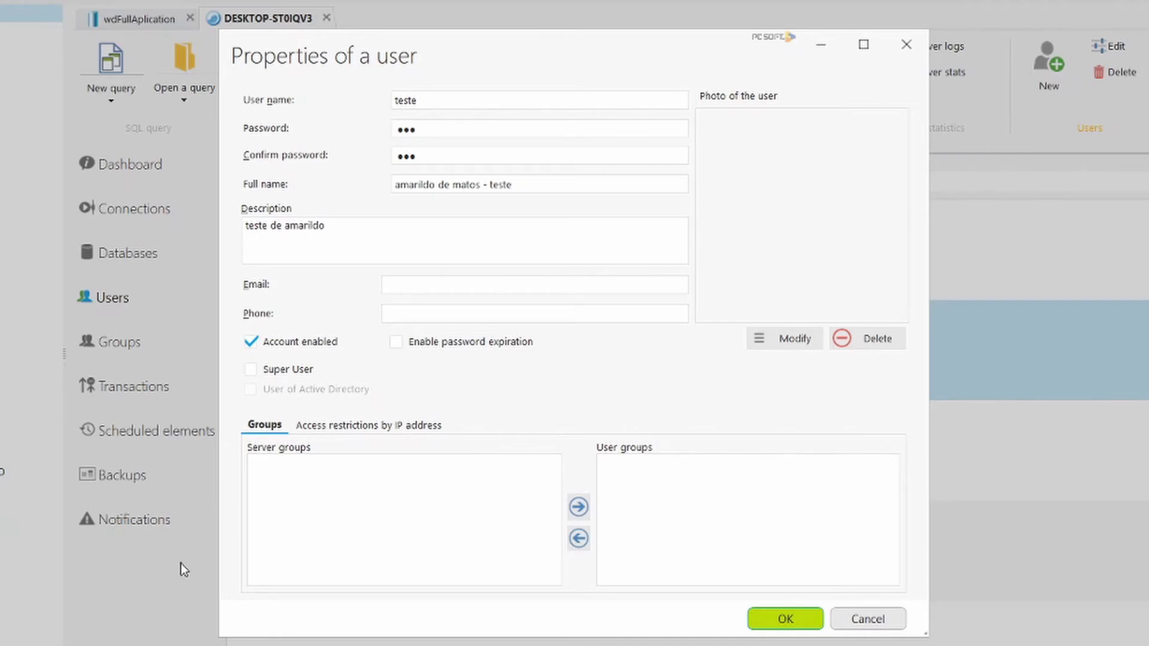
pyautogui.moveTo(181, 562)
pyautogui.mouseDown()
pyautogui.moveTo(269, 359)
pyautogui.moveTo(327, 405)
pyautogui.moveTo(272, 419)
pyautogui.moveTo(473, 353)
pyautogui.moveTo(254, 455)
pyautogui.moveTo(199, 551)
pyautogui.mouseUp()
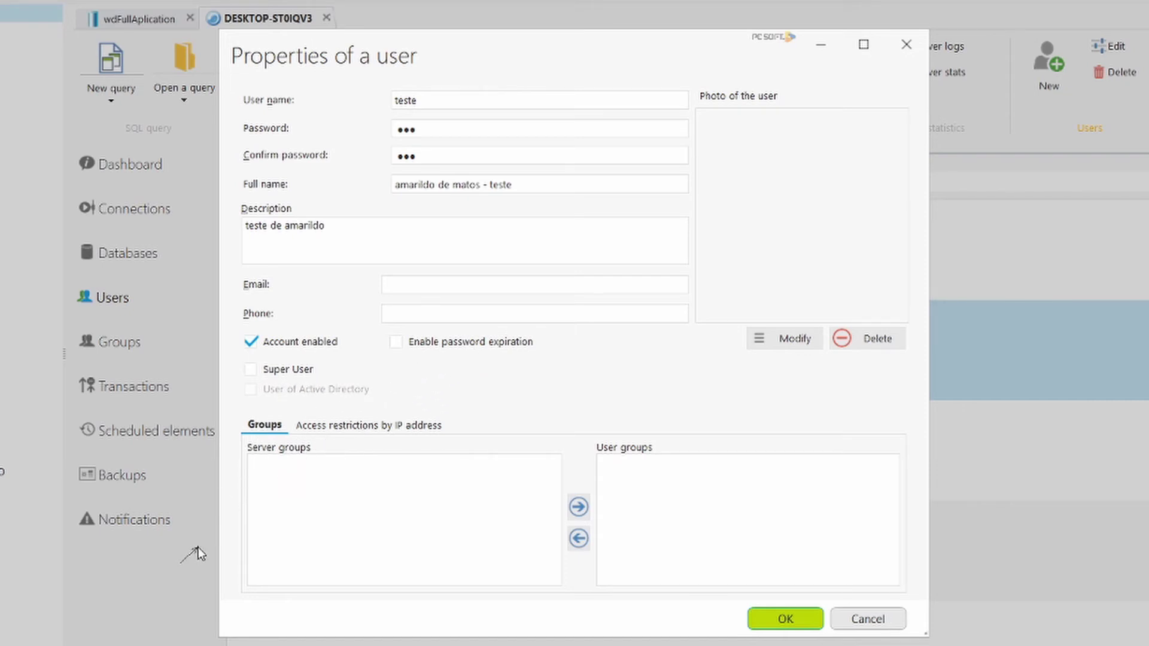
pyautogui.click(421, 344)
pyautogui.moveTo(458, 573)
pyautogui.mouseDown()
pyautogui.moveTo(529, 472)
pyautogui.moveTo(620, 386)
pyautogui.moveTo(475, 553)
pyautogui.mouseUp()
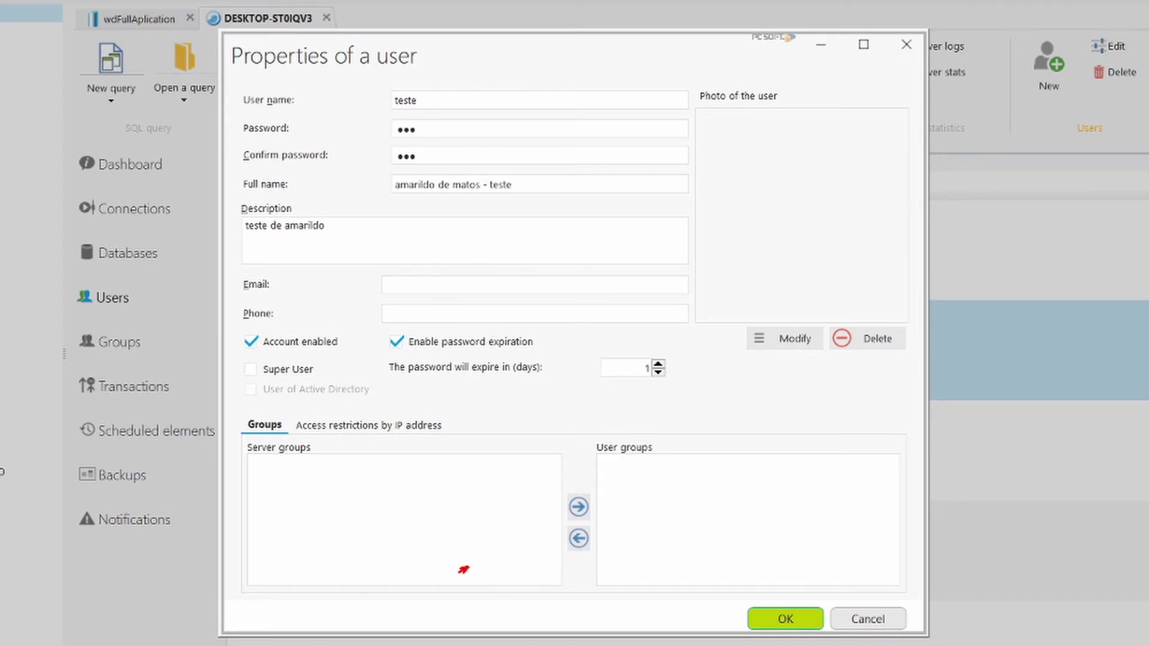
pyautogui.click(546, 311)
pyautogui.click(397, 341)
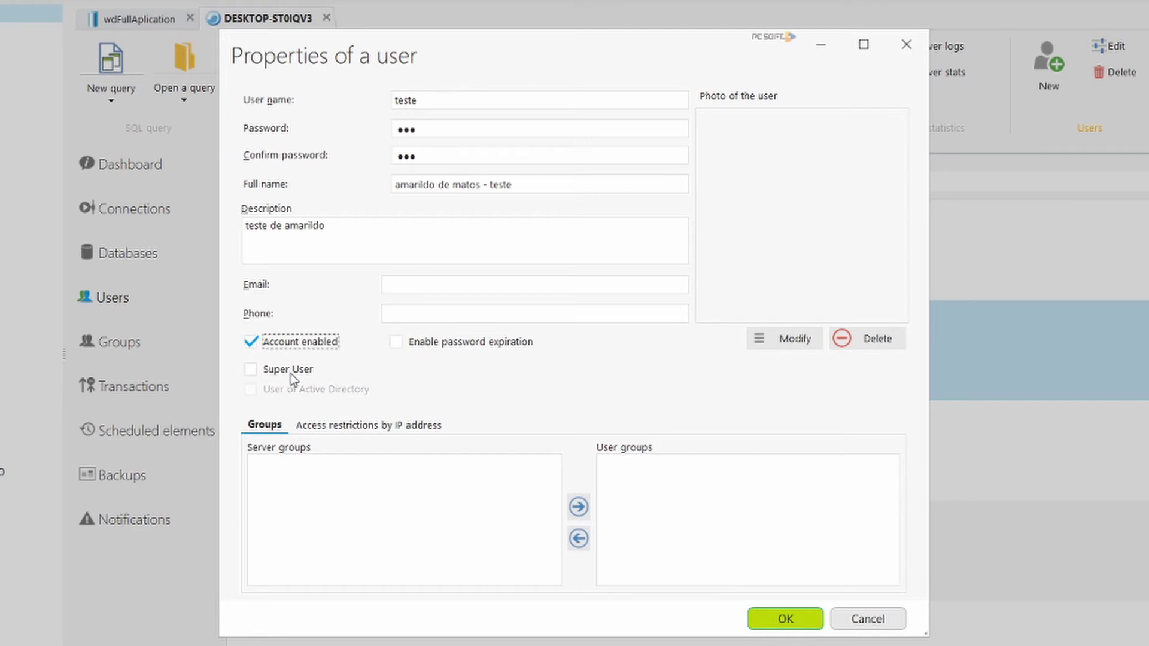
pyautogui.click(261, 373)
# Save user teste and annotate the documentation page with arrows to the new user.
pyautogui.click(793, 618)
pyautogui.moveTo(263, 587); pyautogui.dragTo(337, 393)
pyautogui.moveTo(343, 272); pyautogui.dragTo(347, 289)
pyautogui.moveTo(112, 419)
pyautogui.mouseDown()
pyautogui.moveTo(377, 16)
pyautogui.moveTo(592, 27)
pyautogui.moveTo(358, 43)
pyautogui.moveTo(370, 48)
pyautogui.moveTo(621, 59)
pyautogui.moveTo(826, 47)
pyautogui.moveTo(392, 70)
pyautogui.moveTo(821, 73)
pyautogui.moveTo(377, 99)
pyautogui.moveTo(566, 98)
pyautogui.moveTo(436, 133)
pyautogui.moveTo(993, 126)
pyautogui.moveTo(443, 147)
pyautogui.moveTo(512, 137)
pyautogui.moveTo(731, 152)
pyautogui.moveTo(772, 290)
pyautogui.moveTo(835, 289)
pyautogui.moveTo(842, 268)
pyautogui.mouseUp()
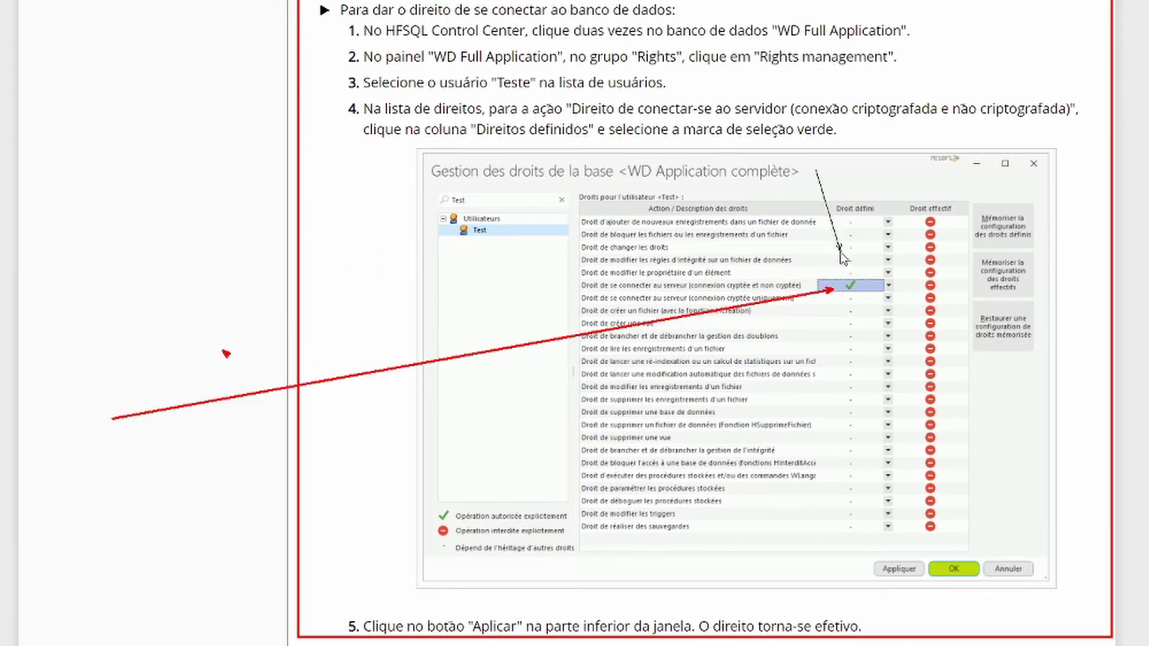
pyautogui.moveTo(183, 350)
pyautogui.mouseDown()
pyautogui.moveTo(341, 500)
pyautogui.moveTo(530, 601)
pyautogui.moveTo(624, 607)
pyautogui.moveTo(894, 570)
pyautogui.moveTo(745, 606)
pyautogui.moveTo(775, 613)
pyautogui.mouseUp()
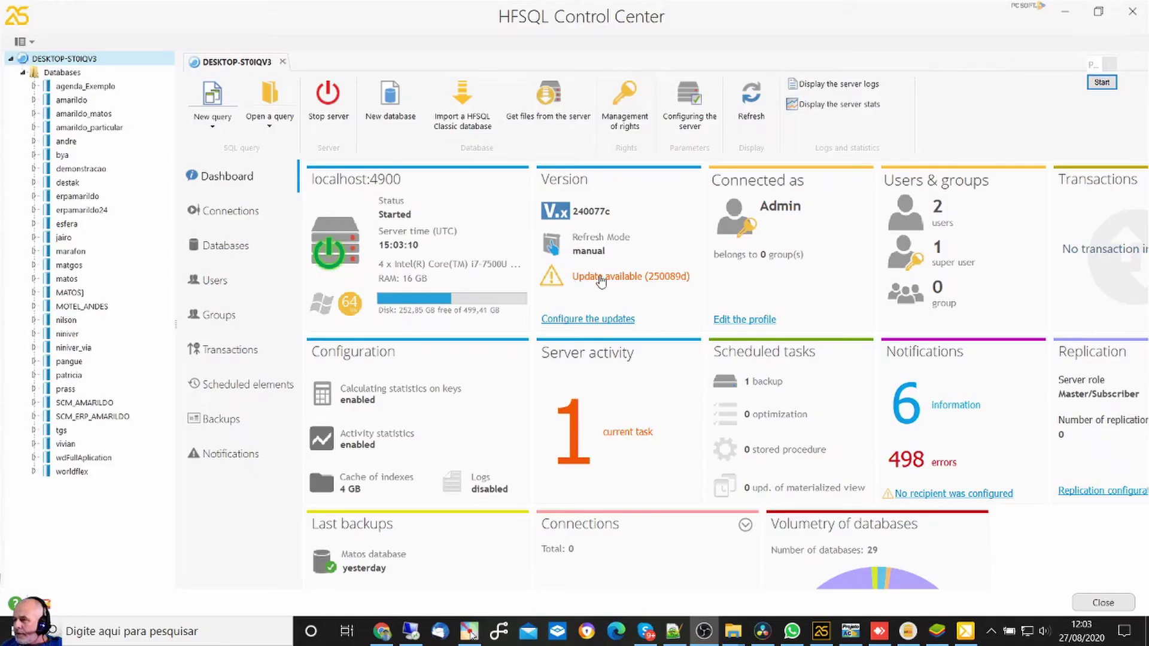
# Select the wdFullAplication database and open its Management of rights from the ribbon.
pyautogui.click(78, 461)
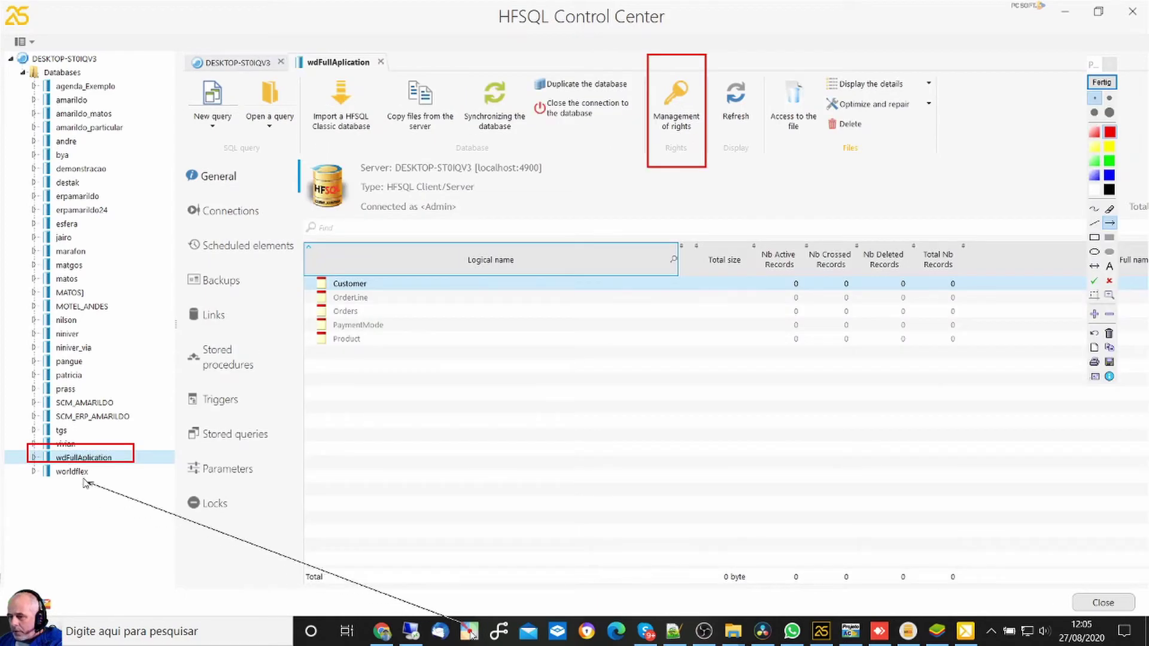
pyautogui.moveTo(85, 477)
pyautogui.mouseDown()
pyautogui.moveTo(110, 473)
pyautogui.moveTo(352, 301)
pyautogui.moveTo(355, 86)
pyautogui.mouseUp()
pyautogui.moveTo(570, 459); pyautogui.dragTo(657, 163)
pyautogui.moveTo(732, 452)
pyautogui.mouseDown()
pyautogui.moveTo(726, 291)
pyautogui.moveTo(692, 150)
pyautogui.mouseUp()
pyautogui.moveTo(633, 38); pyautogui.dragTo(664, 73)
pyautogui.moveTo(706, 35); pyautogui.dragTo(690, 72)
pyautogui.hotkey('ctrl', 'shift', 'd')
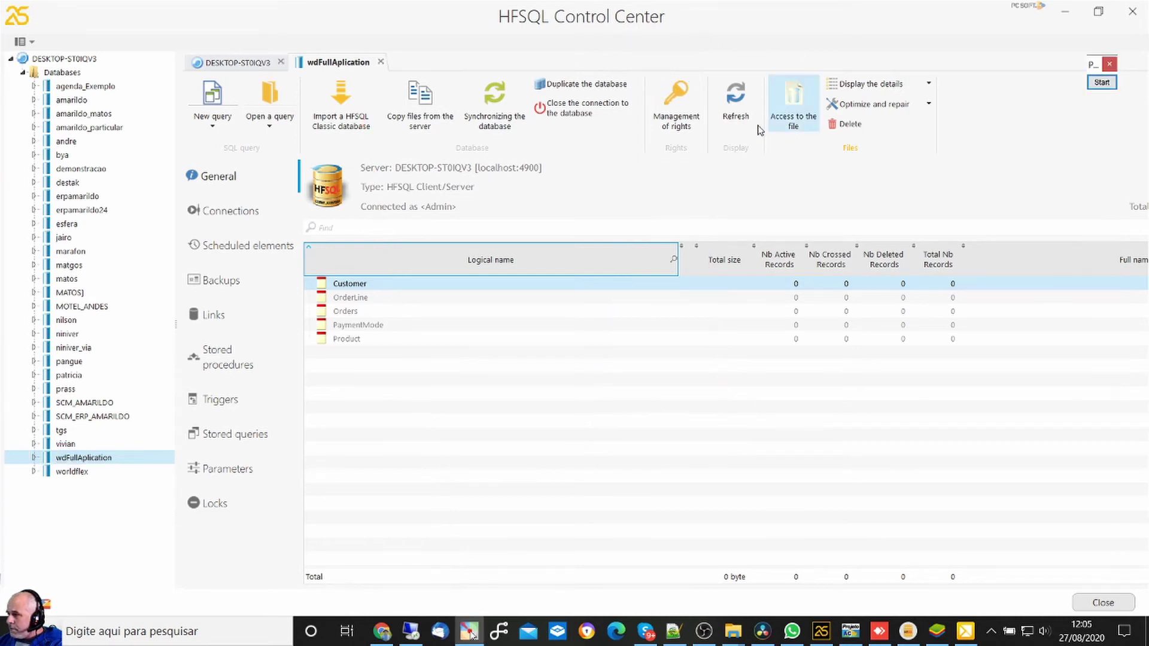
pyautogui.click(674, 123)
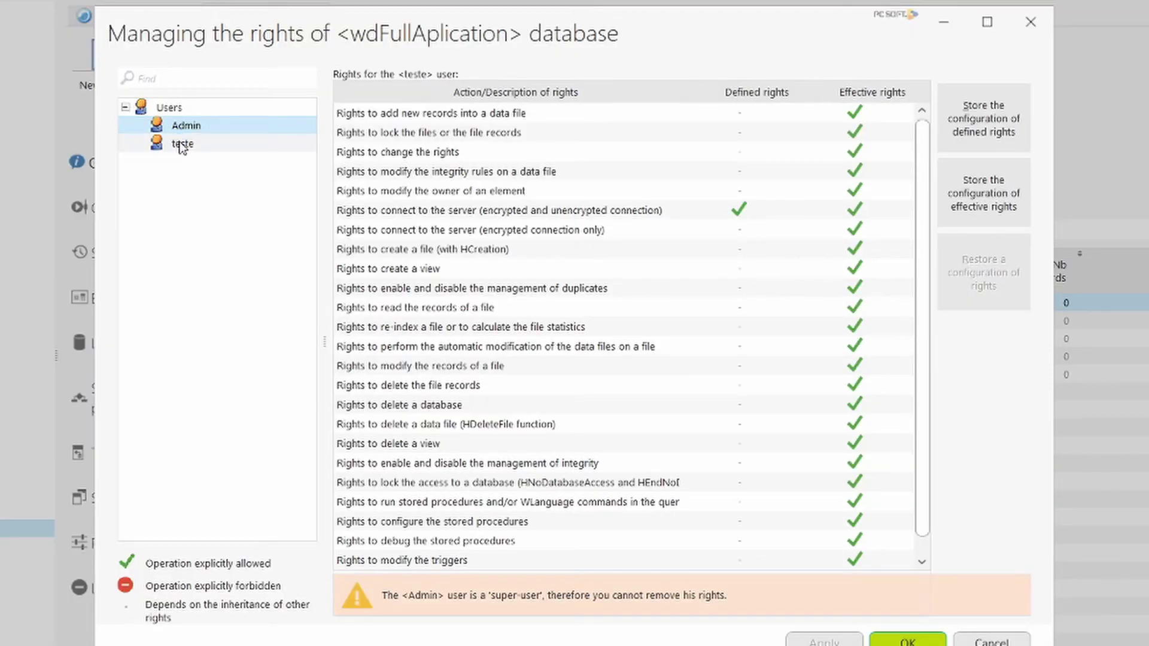
# Allow teste encrypted and unencrypted server connections on wdFullAplication, then apply and close.
pyautogui.click(180, 143)
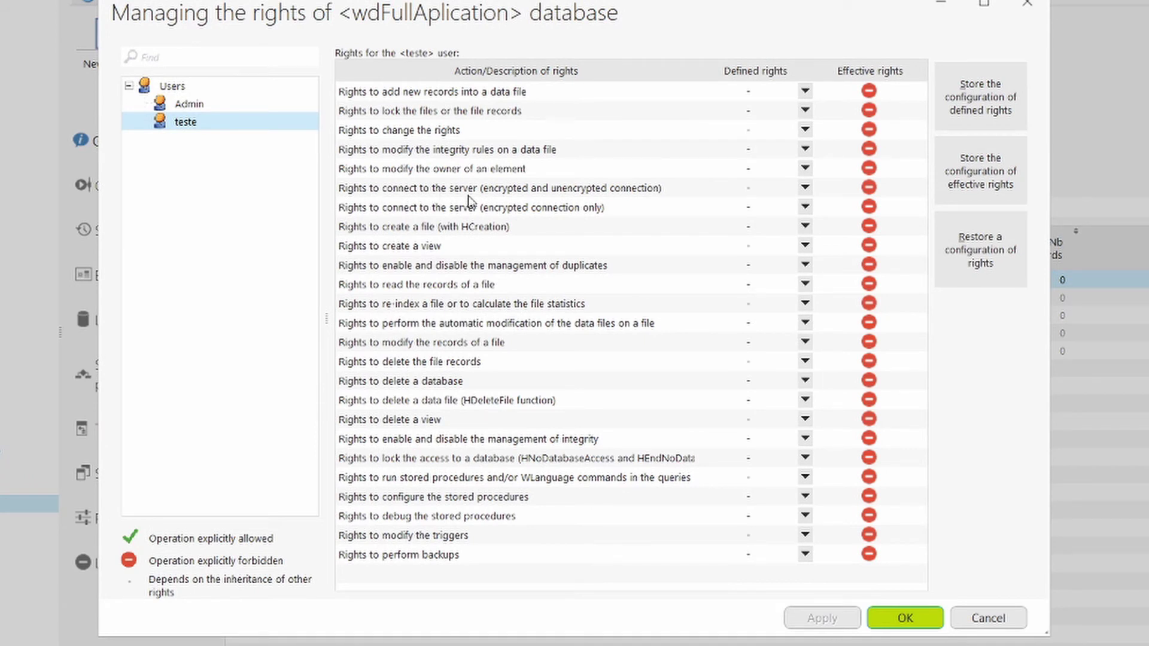
pyautogui.click(802, 189)
pyautogui.click(805, 189)
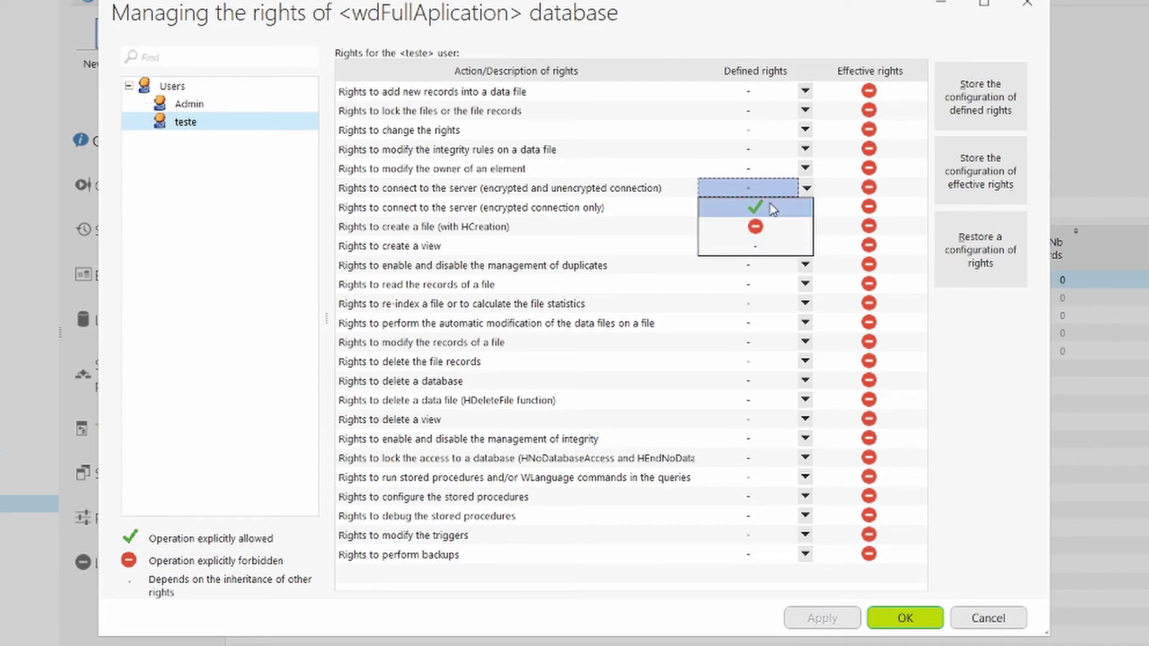
pyautogui.click(771, 207)
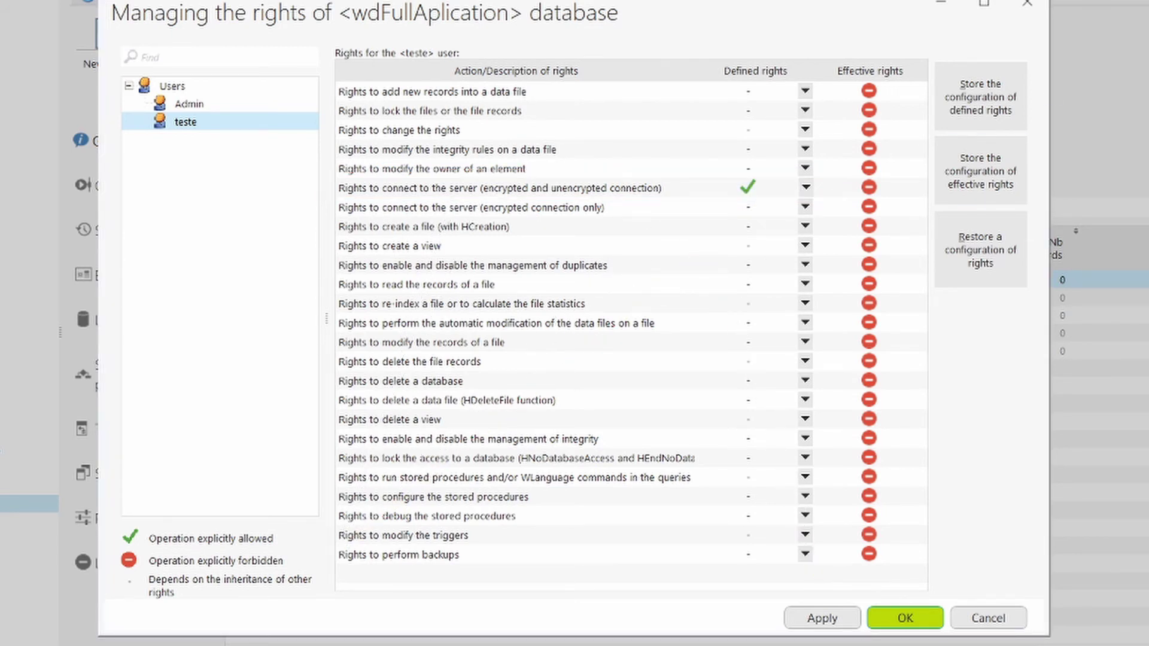
pyautogui.click(821, 619)
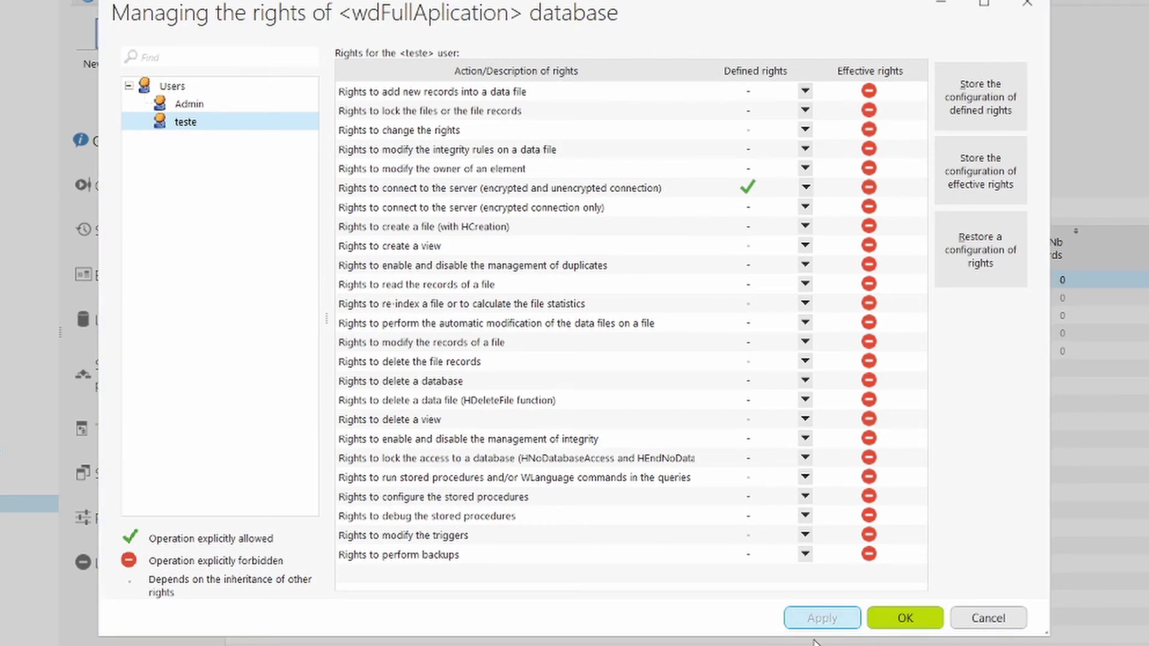
pyautogui.click(890, 620)
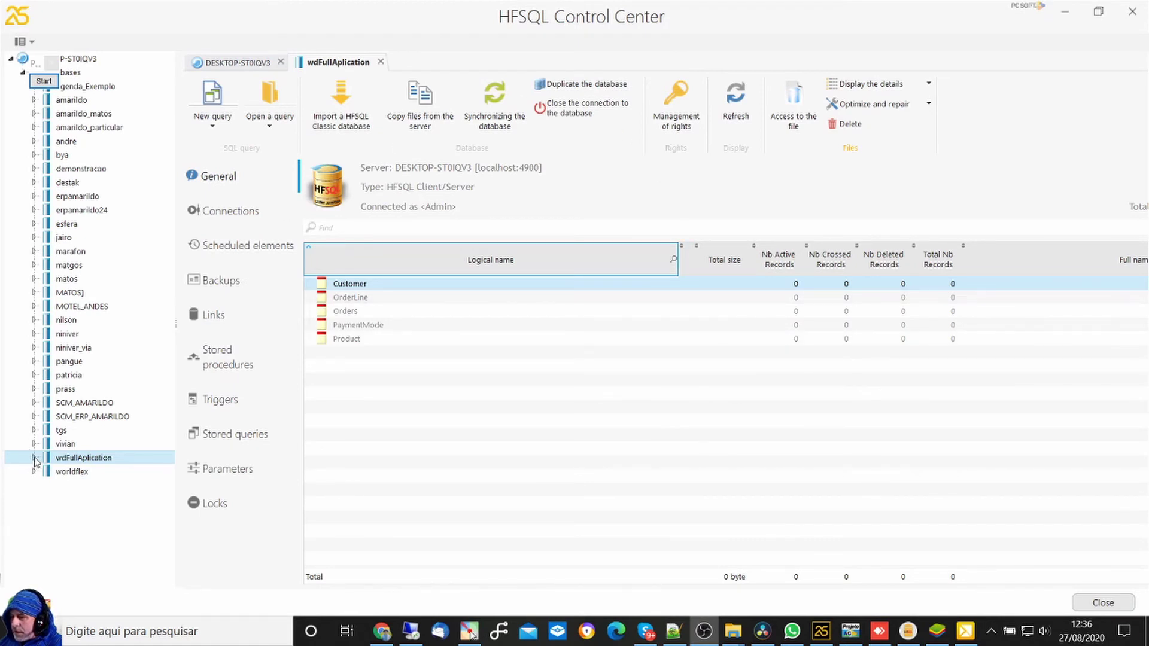
# Expand wdFullAplication, select the Customer file and open its Management of rights.
pyautogui.click(34, 459)
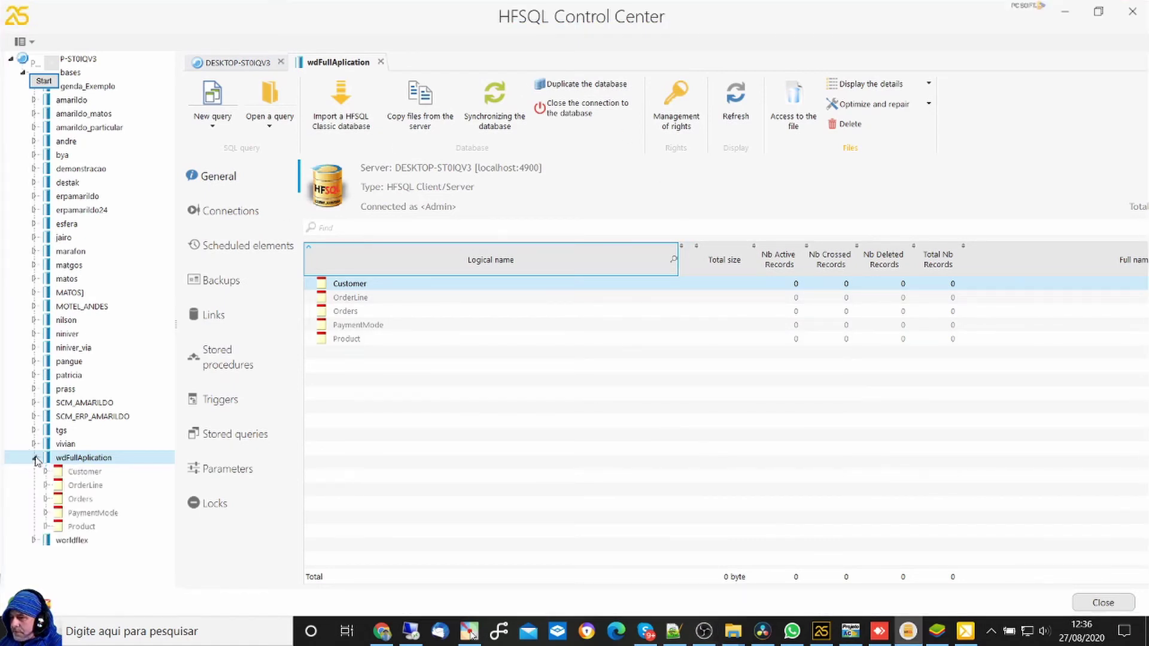
pyautogui.click(82, 473)
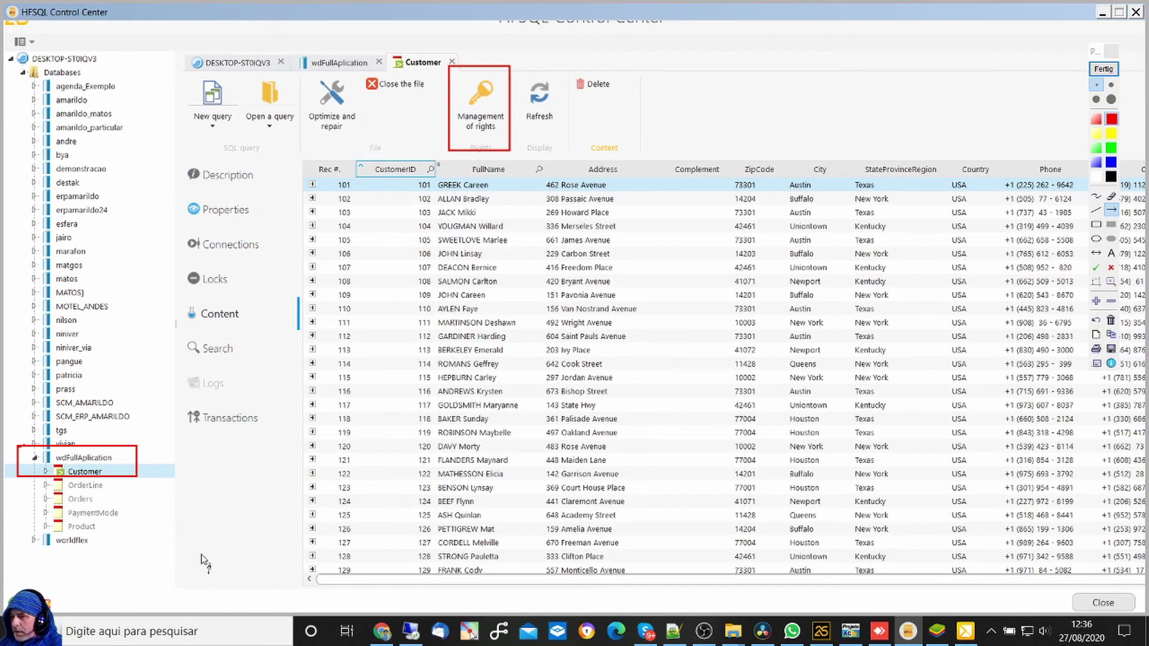
pyautogui.moveTo(209, 573)
pyautogui.mouseDown()
pyautogui.moveTo(76, 464)
pyautogui.moveTo(79, 474)
pyautogui.mouseUp()
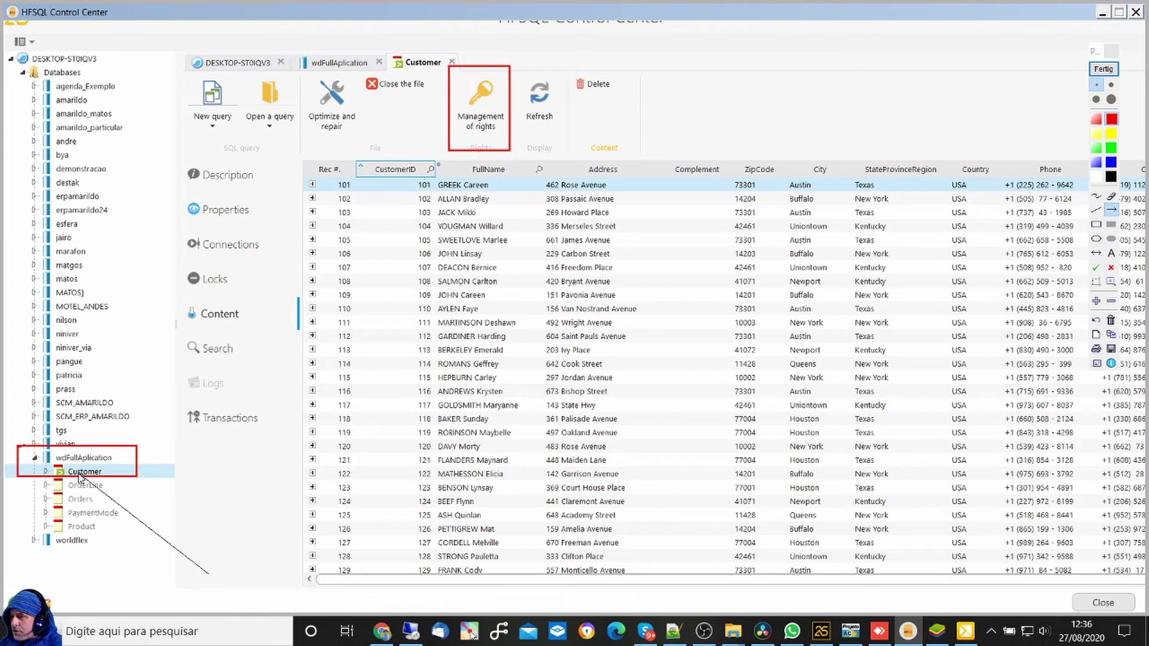
pyautogui.moveTo(80, 474)
pyautogui.mouseDown()
pyautogui.moveTo(362, 344)
pyautogui.moveTo(462, 127)
pyautogui.mouseUp()
pyautogui.moveTo(372, 141); pyautogui.dragTo(476, 96)
pyautogui.moveTo(475, 54); pyautogui.dragTo(478, 102)
pyautogui.moveTo(494, 206)
pyautogui.mouseDown()
pyautogui.moveTo(488, 140)
pyautogui.moveTo(509, 114)
pyautogui.mouseUp()
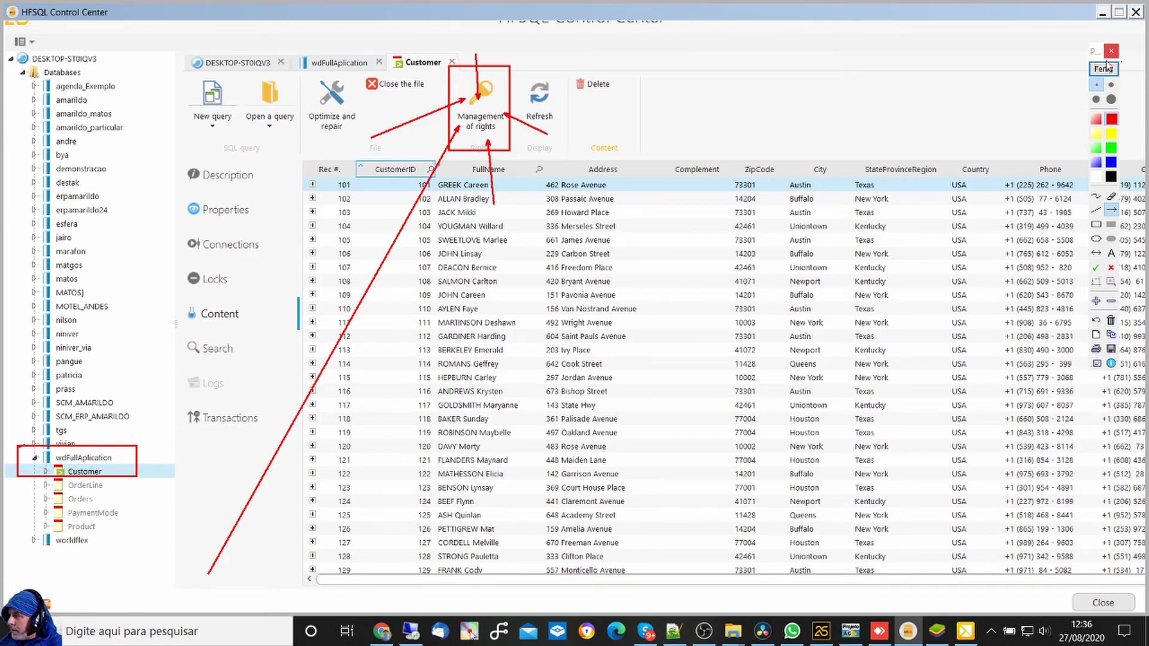
pyautogui.click(1110, 55)
pyautogui.click(463, 128)
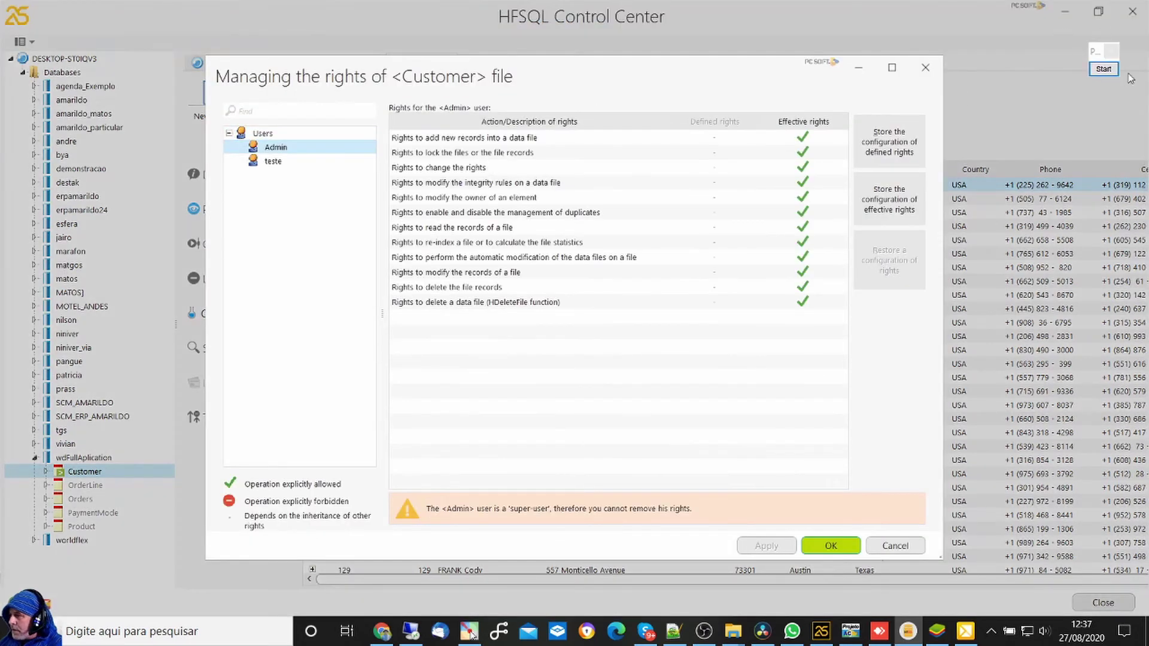
# Set teste's 'Rights to read the records of a file' on Customer to the green allowed check.
pyautogui.click(263, 165)
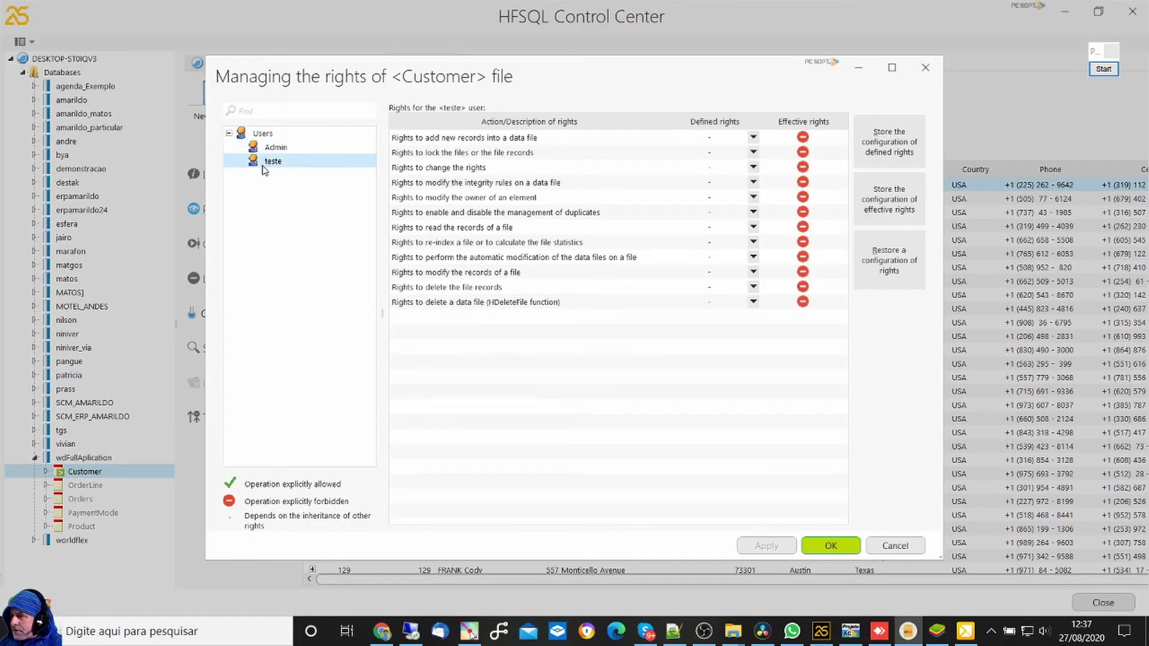
pyautogui.moveTo(323, 531)
pyautogui.mouseDown()
pyautogui.moveTo(292, 413)
pyautogui.moveTo(380, 394)
pyautogui.moveTo(526, 393)
pyautogui.moveTo(388, 246)
pyautogui.moveTo(385, 223)
pyautogui.moveTo(837, 218)
pyautogui.mouseUp()
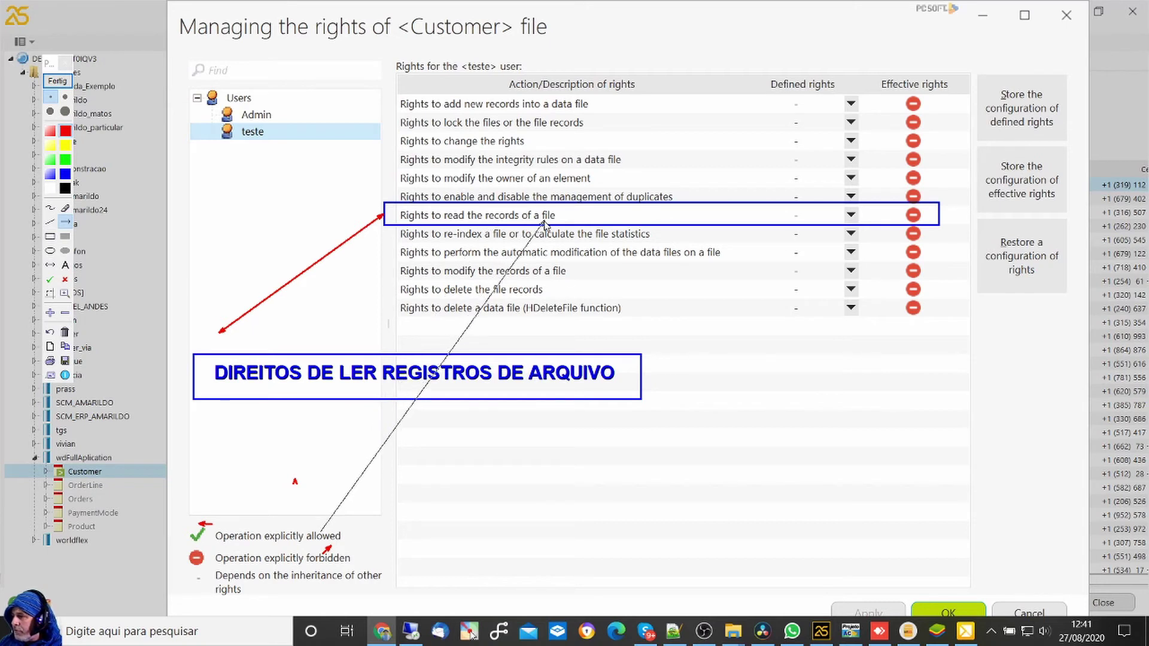
pyautogui.moveTo(784, 139); pyautogui.dragTo(838, 204)
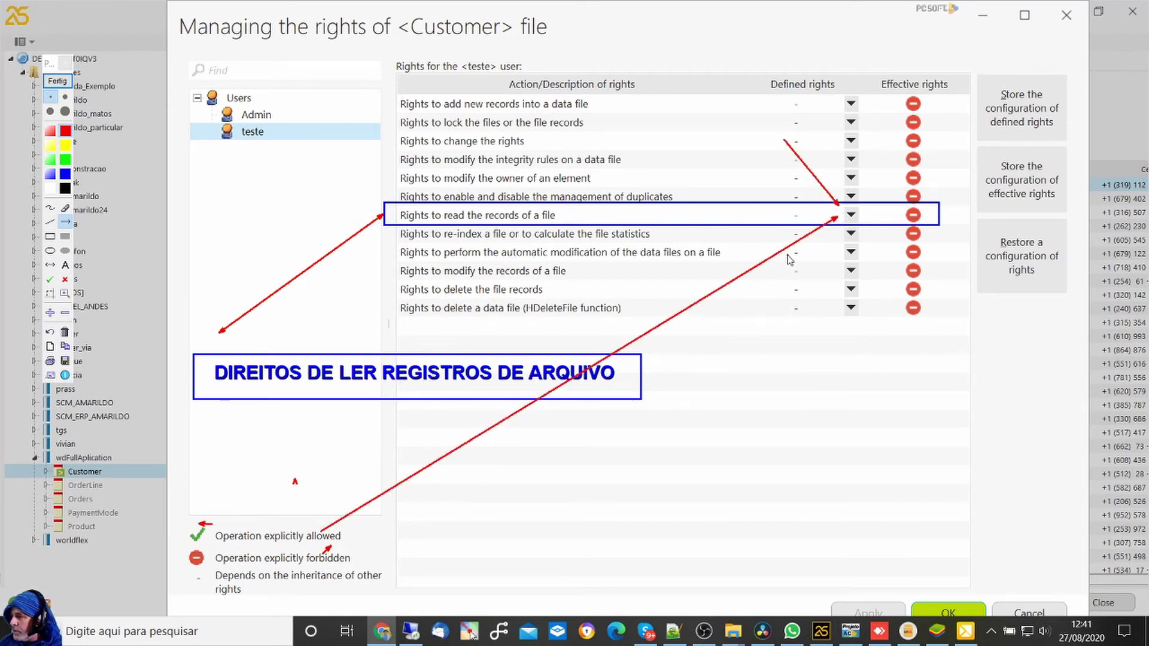
pyautogui.press('Escape')
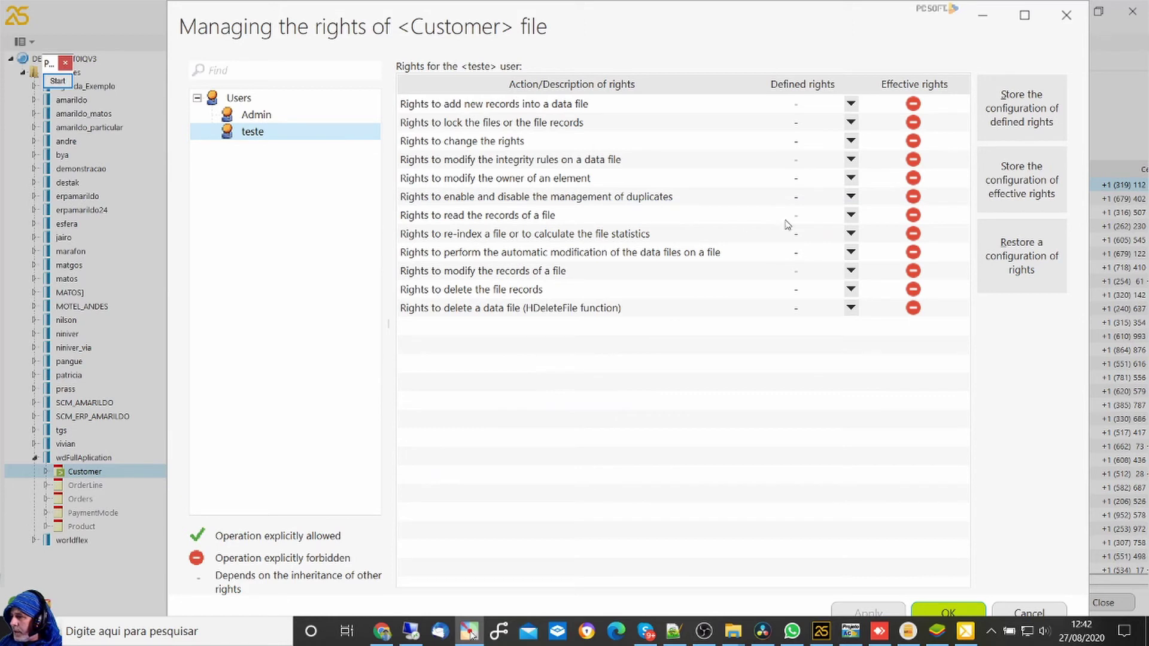
pyautogui.click(850, 216)
pyautogui.click(850, 219)
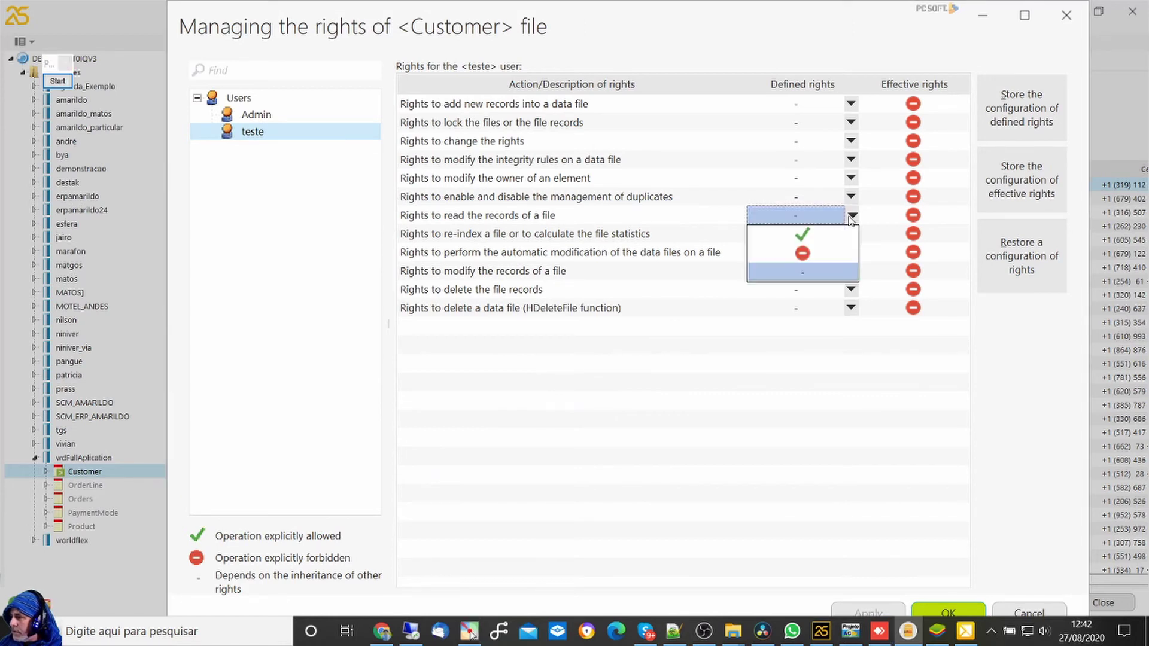
pyautogui.click(811, 236)
pyautogui.moveTo(450, 392)
pyautogui.mouseDown()
pyautogui.moveTo(716, 271)
pyautogui.moveTo(749, 228)
pyautogui.mouseUp()
pyautogui.moveTo(691, 124); pyautogui.dragTo(766, 192)
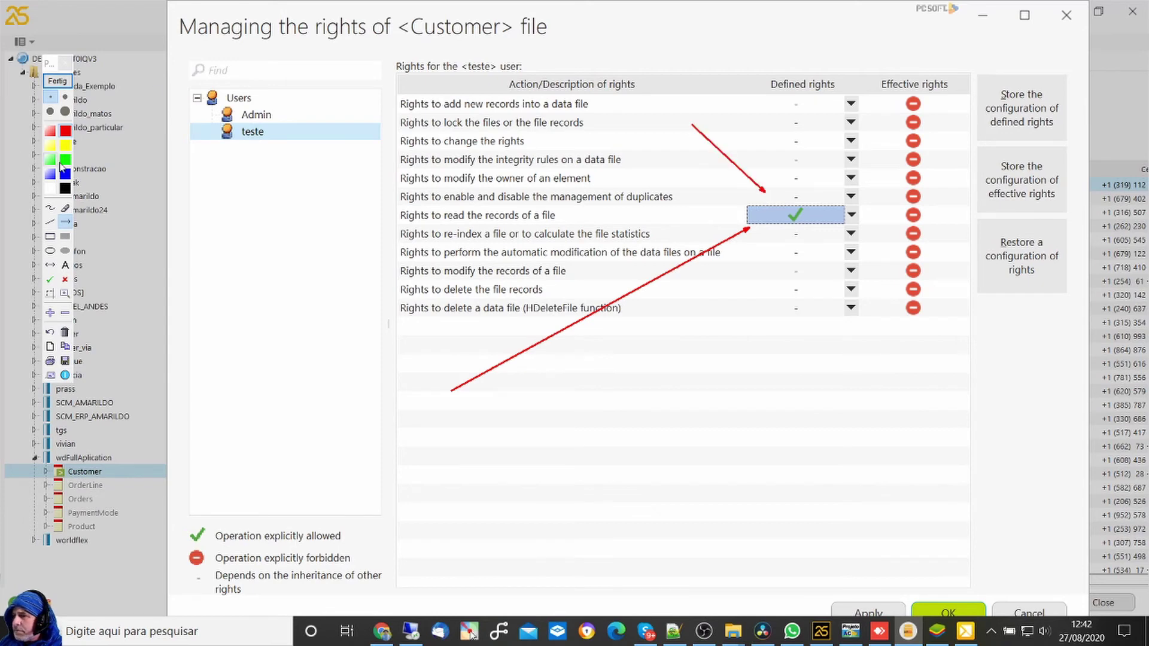